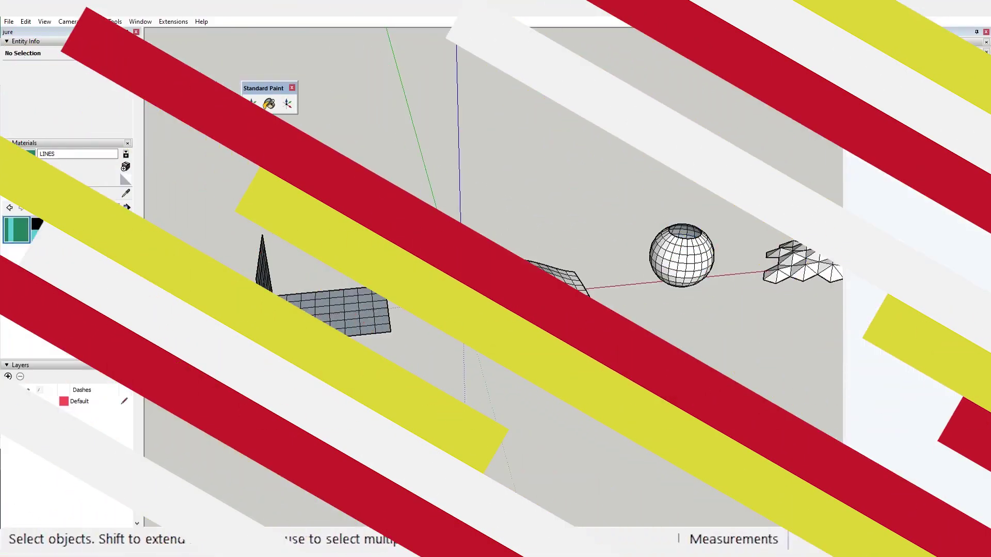
Step: Select the entire L-shaped mesh and paint it with the LINES material using the standard Paint tool
scroll(827, 243, "up", 3)
scroll(741, 262, "down", 3)
scroll(328, 353, "up", 3)
middle_click_drag(327, 353, 338, 356)
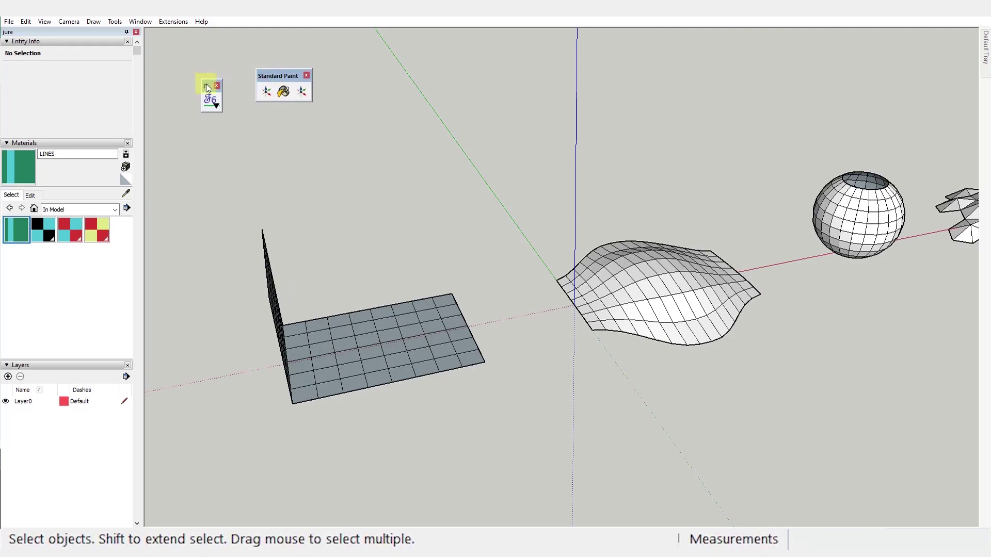
mouse_move(405, 261)
middle_mouse_down()
mouse_move(542, 299)
mouse_move(390, 308)
mouse_move(445, 307)
mouse_move(575, 339)
mouse_move(593, 310)
mouse_move(316, 350)
mouse_move(321, 332)
middle_mouse_up()
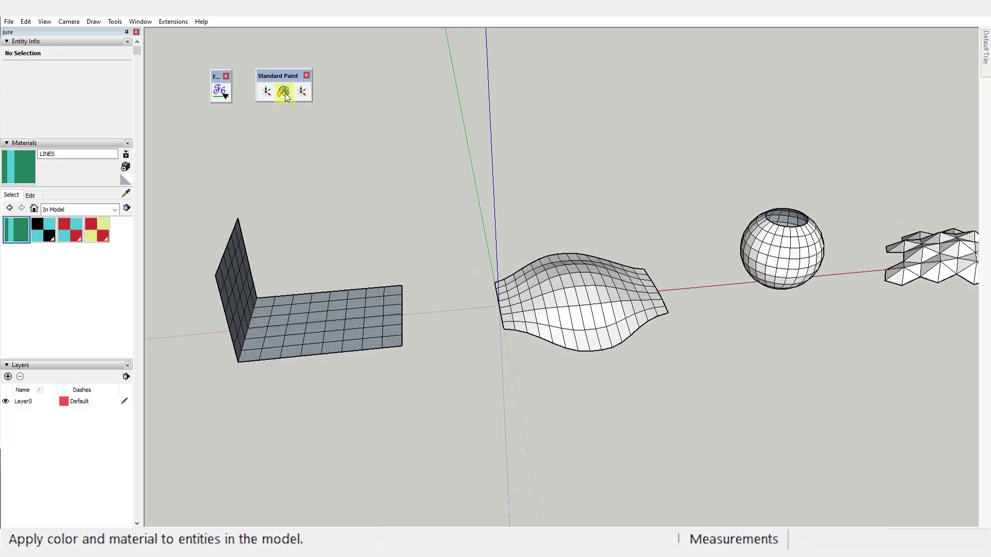
left_click(283, 91)
key("space")
triple_click(333, 326)
key("b")
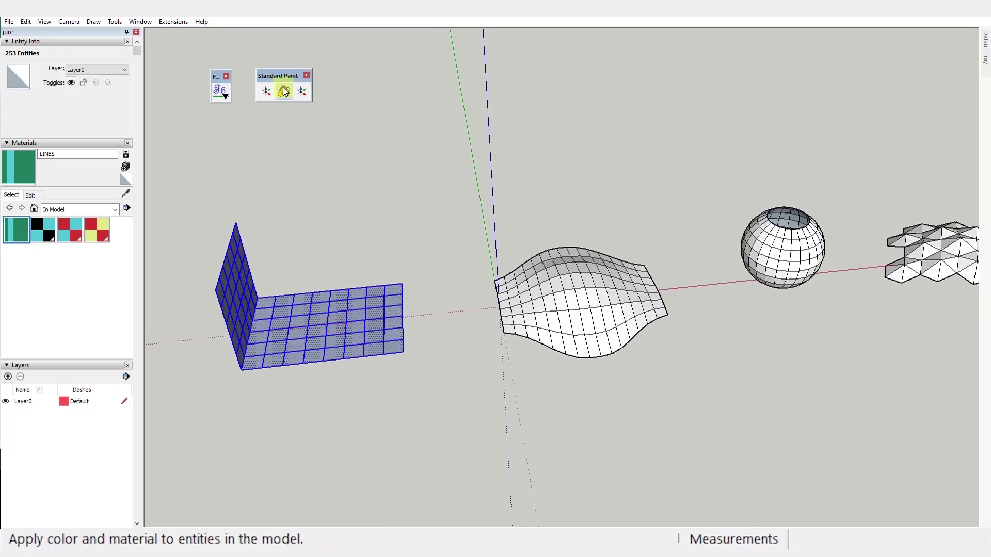
mouse_move(479, 314)
middle_mouse_down()
mouse_move(343, 347)
mouse_move(351, 319)
mouse_move(622, 144)
middle_mouse_up()
left_click(351, 318)
Step: Select the entire curved surface and paint it with LINES using the standard Paint tool
middle_click_drag(354, 299, 316, 369)
key("space")
triple_click(586, 271)
left_click(287, 91)
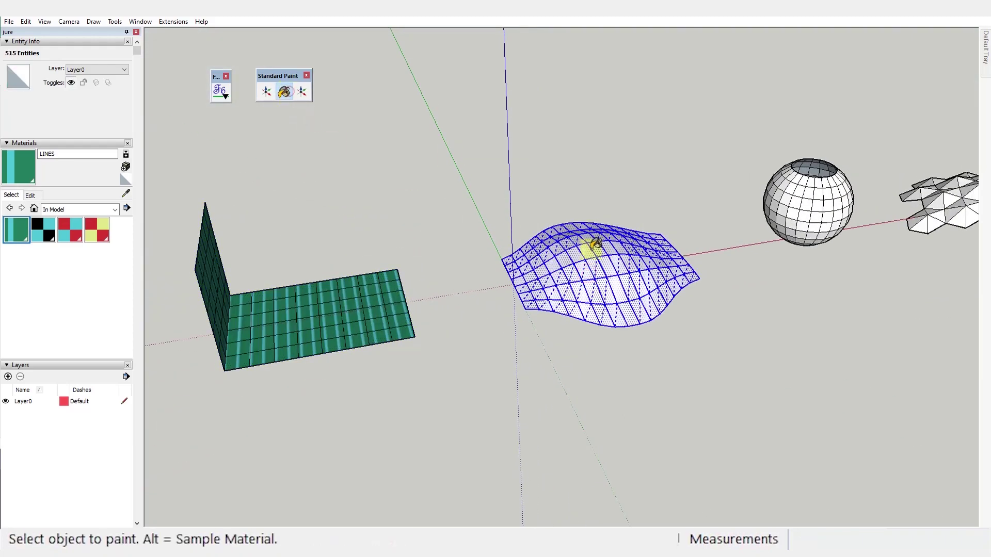
left_click(610, 262)
mouse_move(610, 262)
middle_mouse_down()
mouse_move(601, 347)
mouse_move(618, 256)
middle_mouse_up()
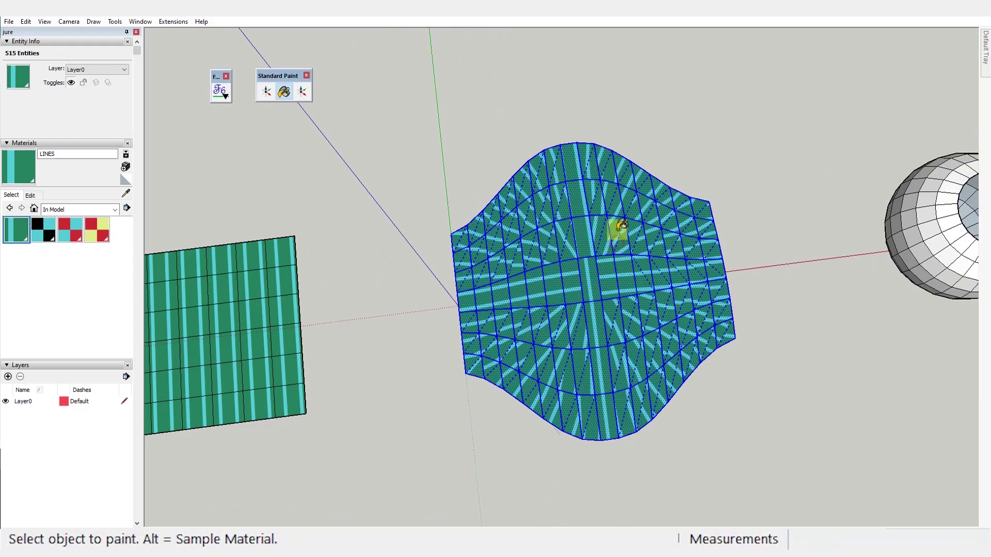
scroll(622, 225, "down", 3)
Step: Launch ThruPaint from the Fredo Tools list with the curved surface still selected
key("space")
left_click(221, 90)
left_click(315, 166)
mouse_move(541, 286)
middle_mouse_down()
mouse_move(571, 288)
mouse_move(583, 272)
mouse_move(631, 293)
mouse_move(642, 251)
middle_mouse_up()
left_click_drag(217, 76, 214, 73)
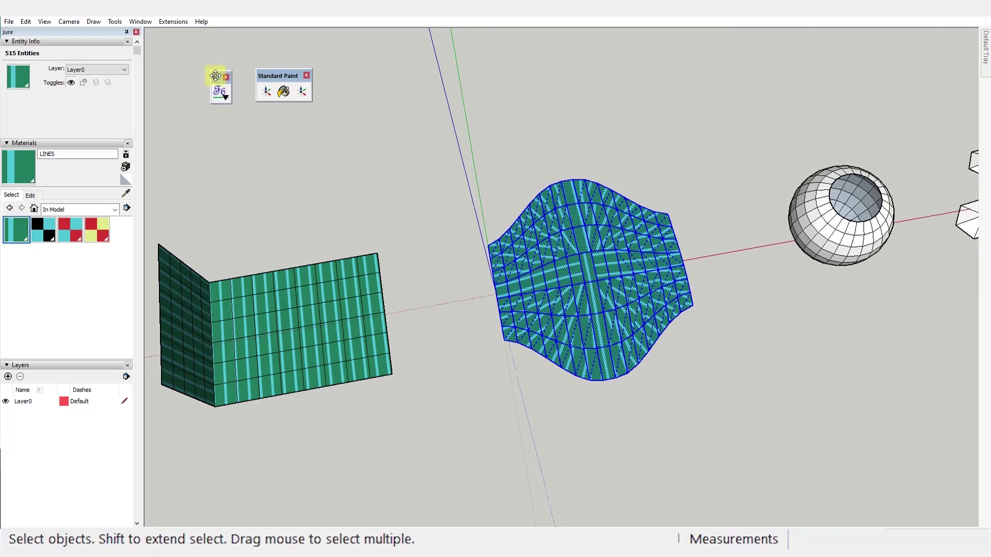
left_click(218, 86)
left_click_drag(231, 167, 239, 159)
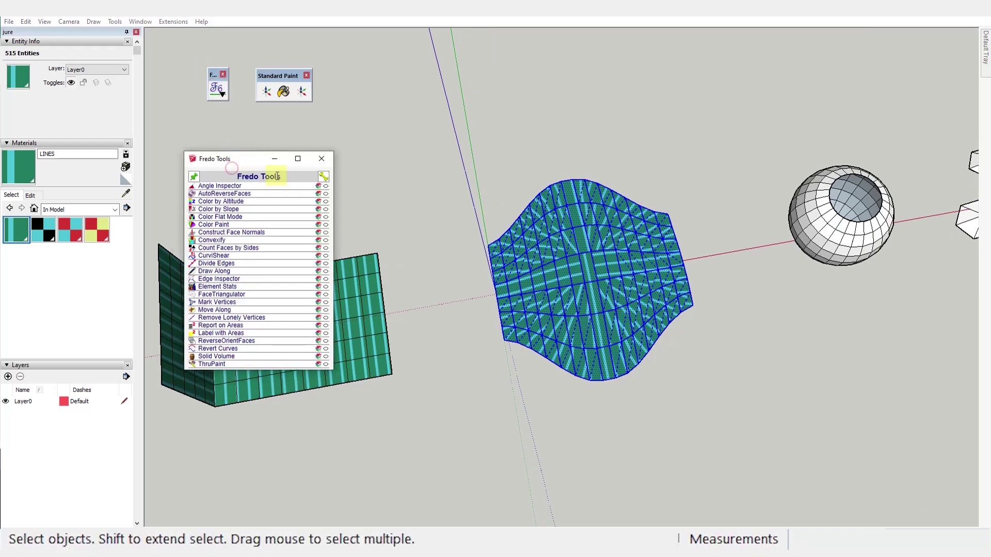
left_click(211, 365)
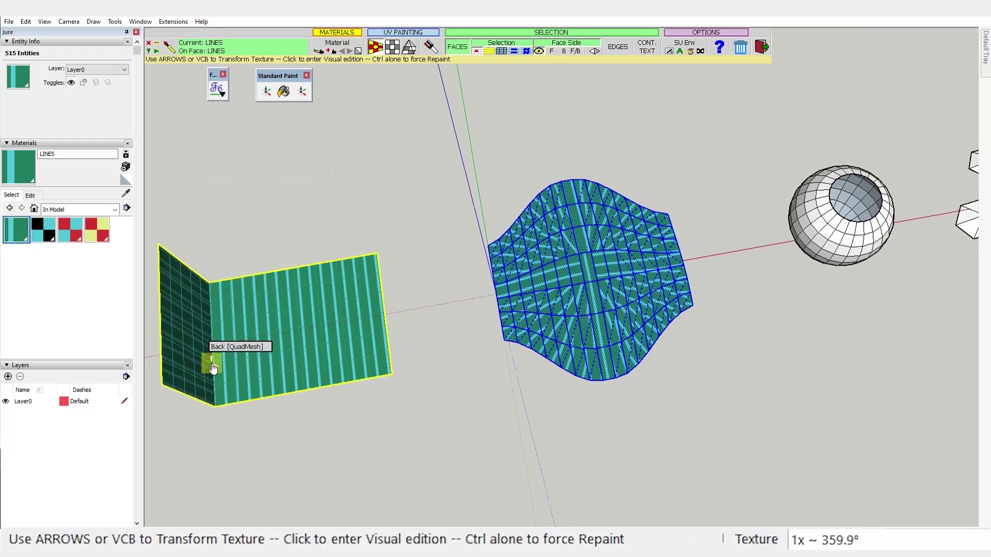
Step: Enable the ThruPaint icon for the toolbar in the FredoTools default parameters and save the changes
left_click(218, 89)
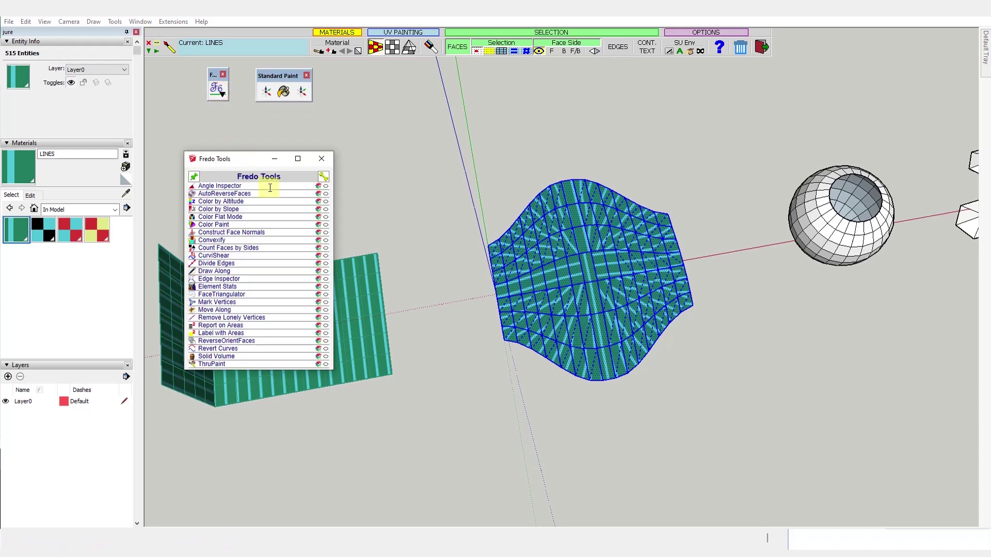
left_click(323, 178)
left_click_drag(665, 197, 685, 374)
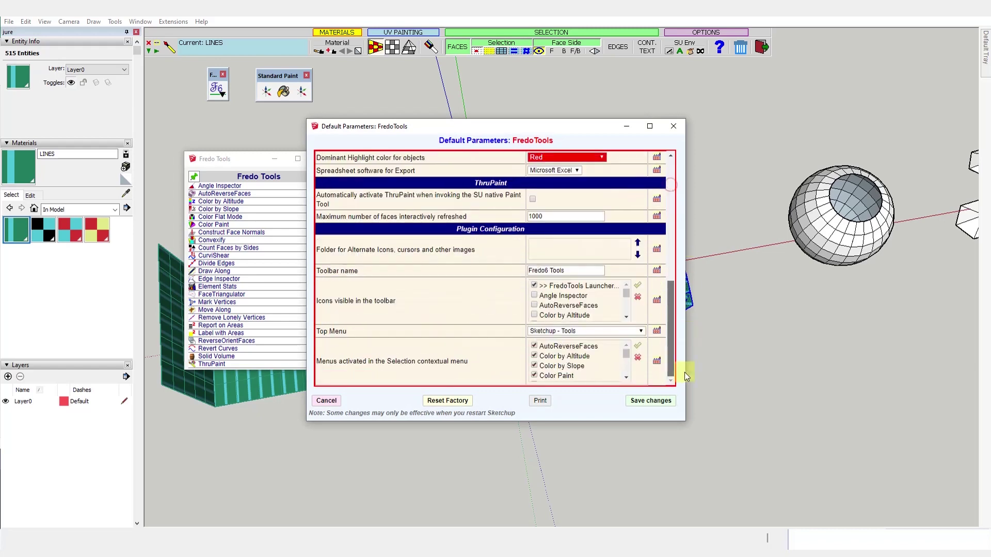
scroll(594, 306, "up", 1)
left_click_drag(626, 344, 628, 357)
left_click(533, 368)
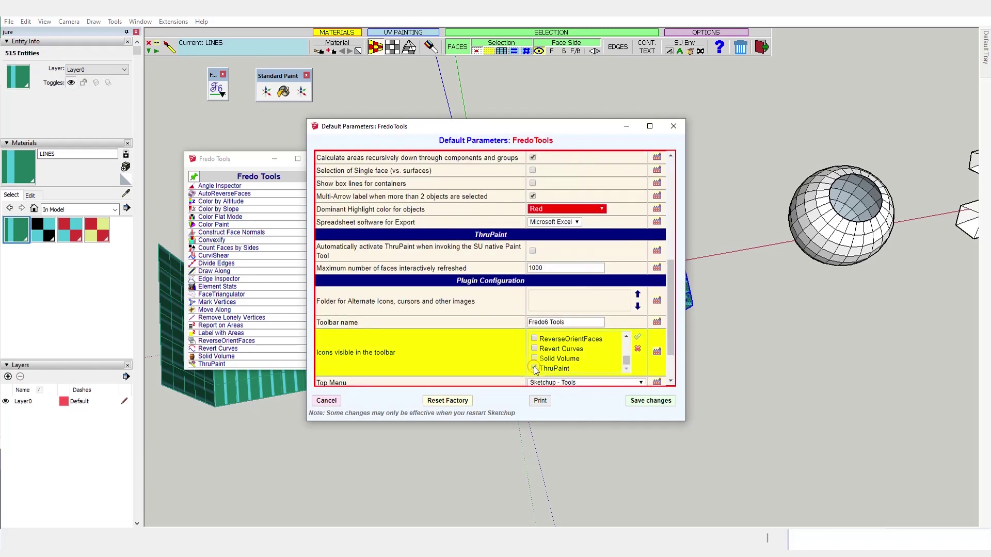
left_click(651, 400)
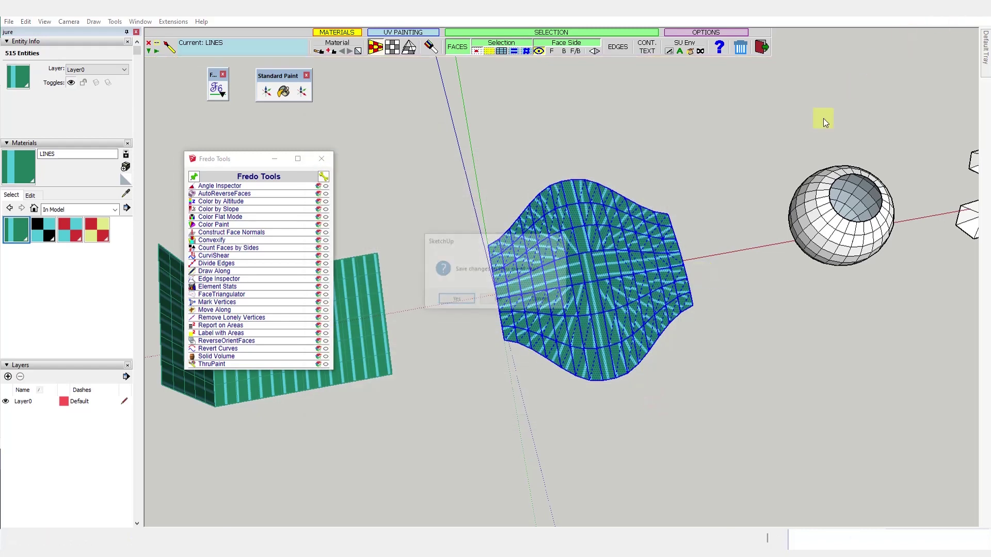
left_click(461, 296)
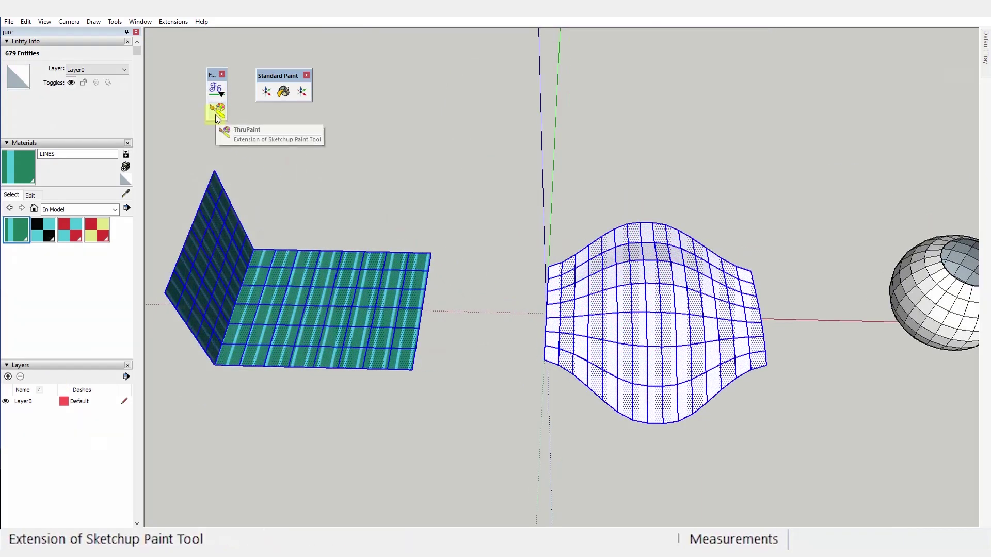
Step: Reposition the Fredo toolbar, then start ThruPaint with nothing selected and set its UV painting mode to QuadMesh UV
left_click_drag(214, 75, 216, 57)
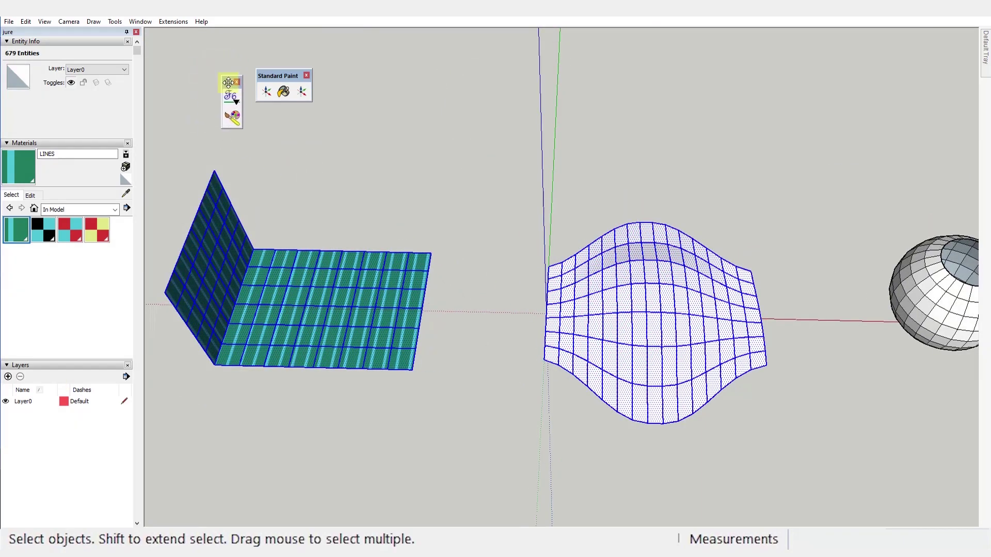
left_click(407, 158)
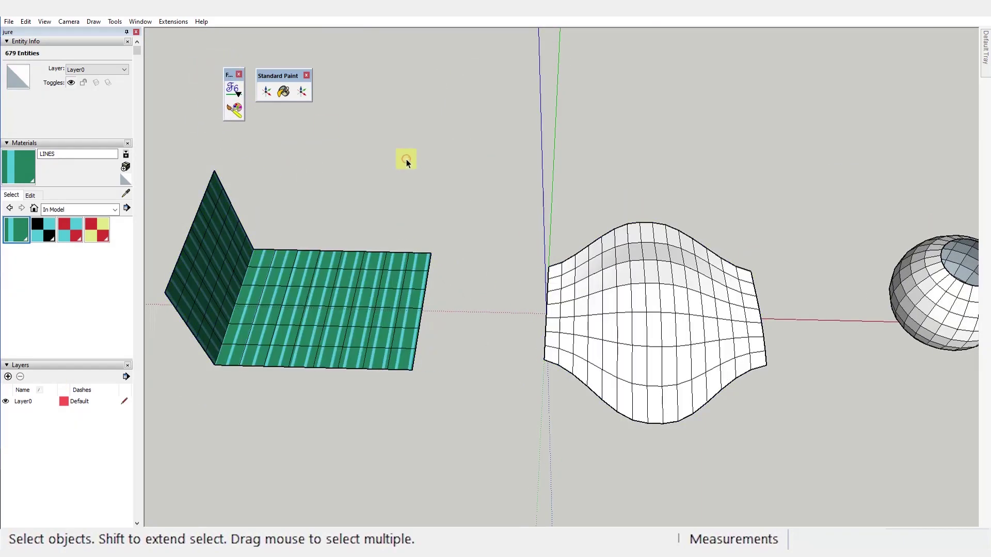
left_click(235, 110)
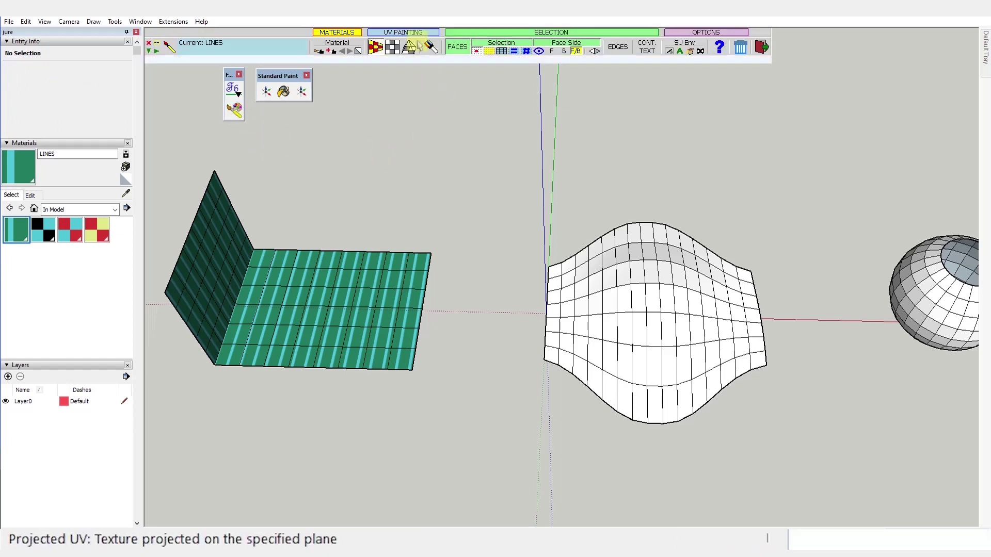
left_click(402, 49)
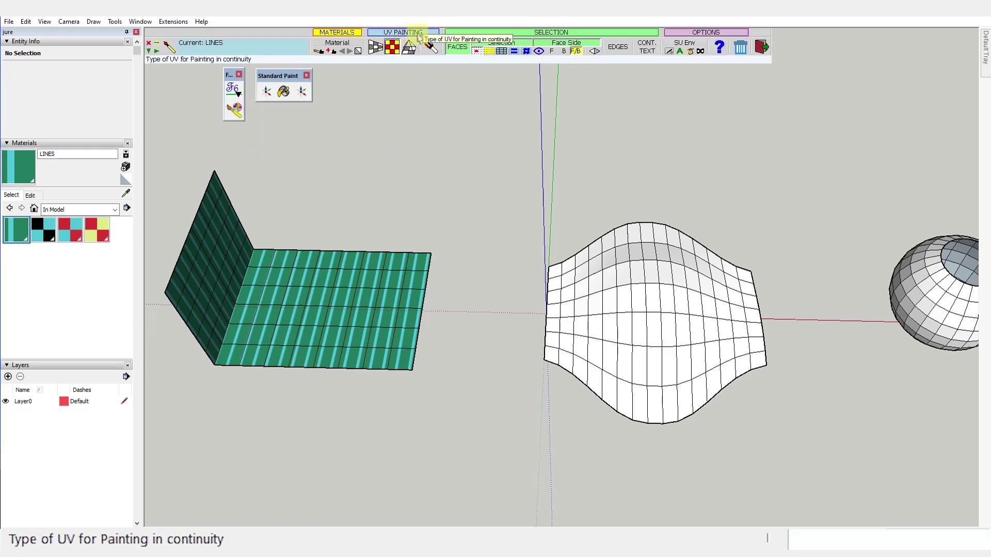
left_click(376, 47)
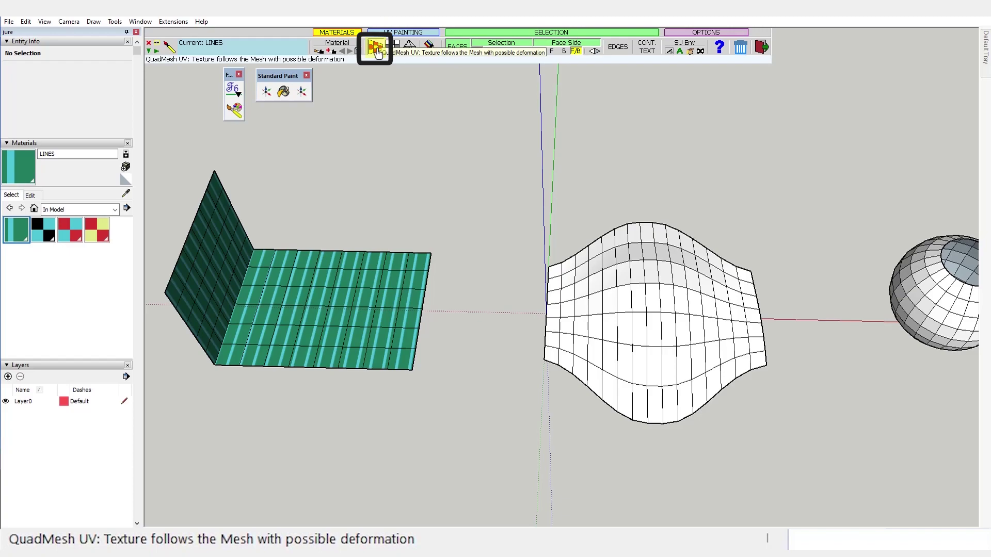
Step: Select the entire curved surface and paint it with LINES in ThruPaint's QuadMesh UV mode
double_click(560, 310)
triple_click(642, 315)
middle_click_drag(645, 315, 675, 385)
scroll(671, 379, "up", 2)
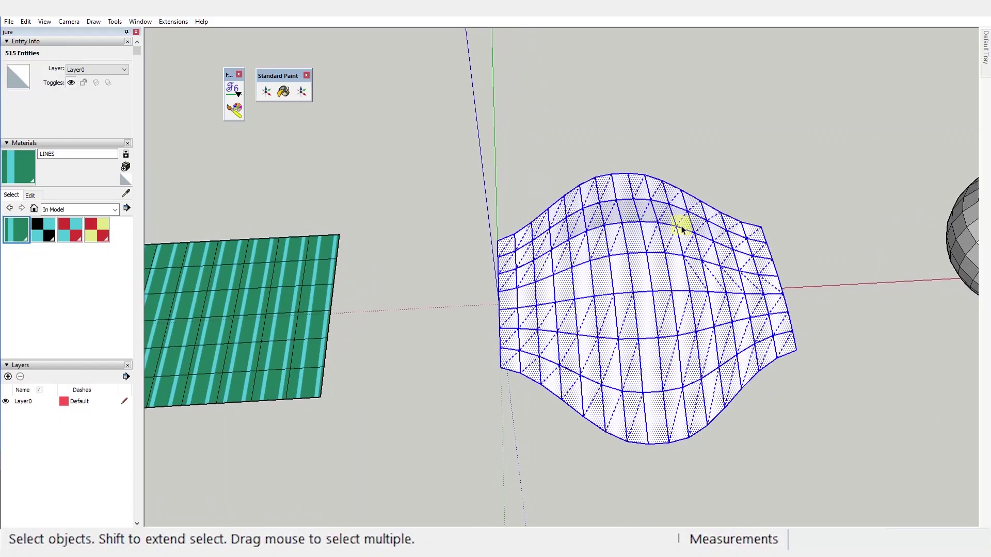
left_click(245, 109)
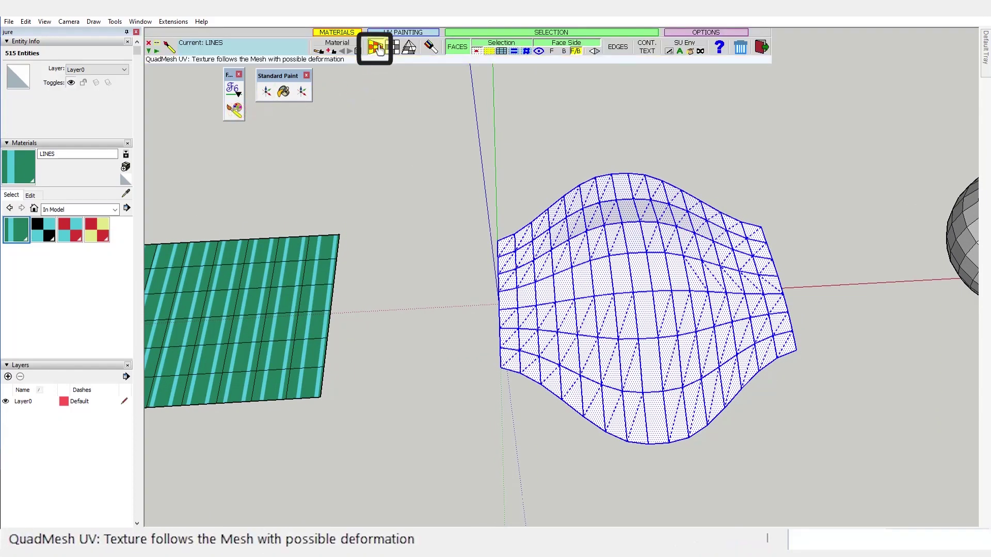
left_click(641, 287)
mouse_move(645, 287)
middle_mouse_down()
mouse_move(637, 389)
mouse_move(723, 100)
mouse_move(681, 257)
middle_mouse_up()
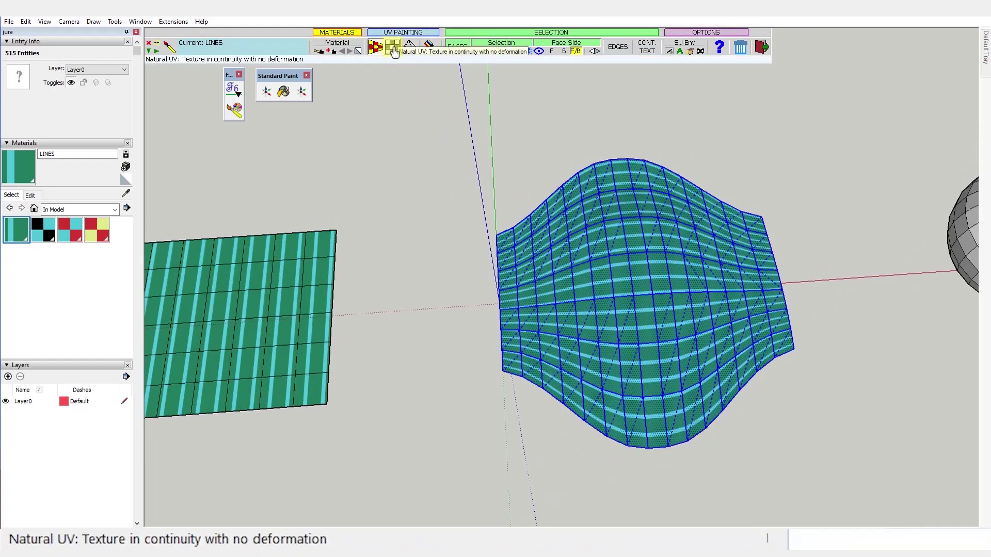
Step: Repaint the curved surface with LINES in Natural UV mode and inspect the stripes from the top view
left_click(393, 49)
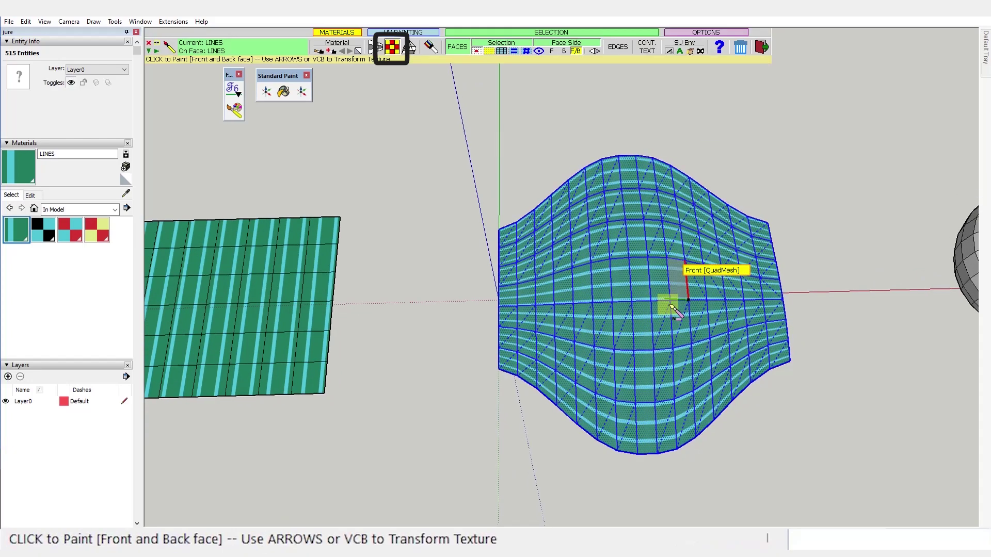
mouse_move(634, 287)
middle_mouse_down()
mouse_move(686, 314)
mouse_move(689, 367)
middle_mouse_up()
key("space")
left_click(797, 259)
key("t")
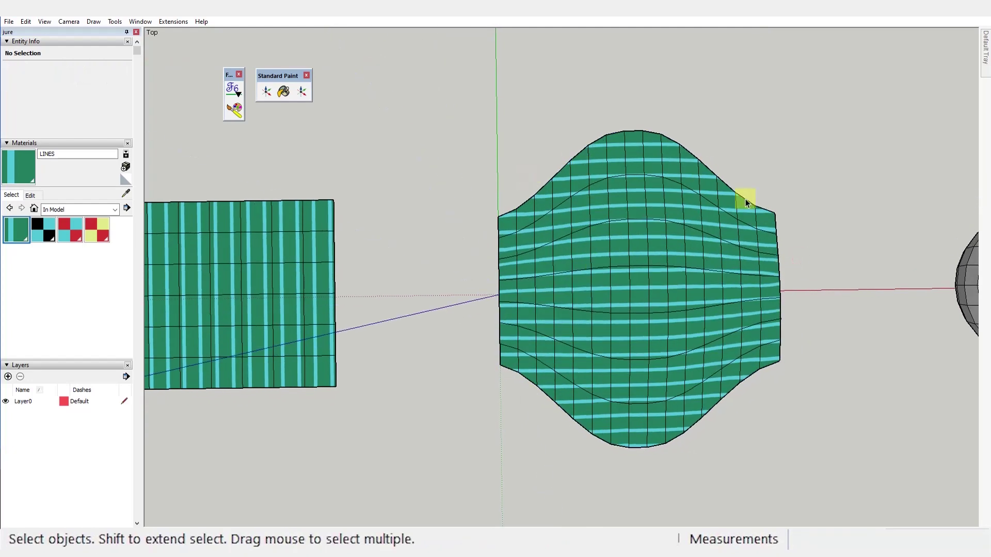
middle_click_drag(650, 436, 624, 305)
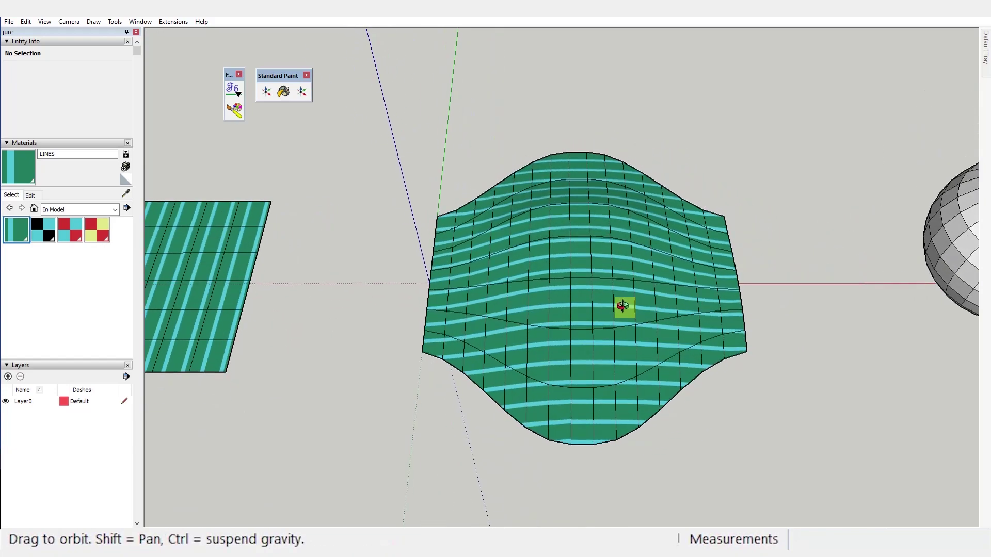
Step: Select the curved surface again and repaint it with LINES in ThruPaint's Projected UV mode, with the projection plane set by face
triple_click(600, 263)
left_click(233, 110)
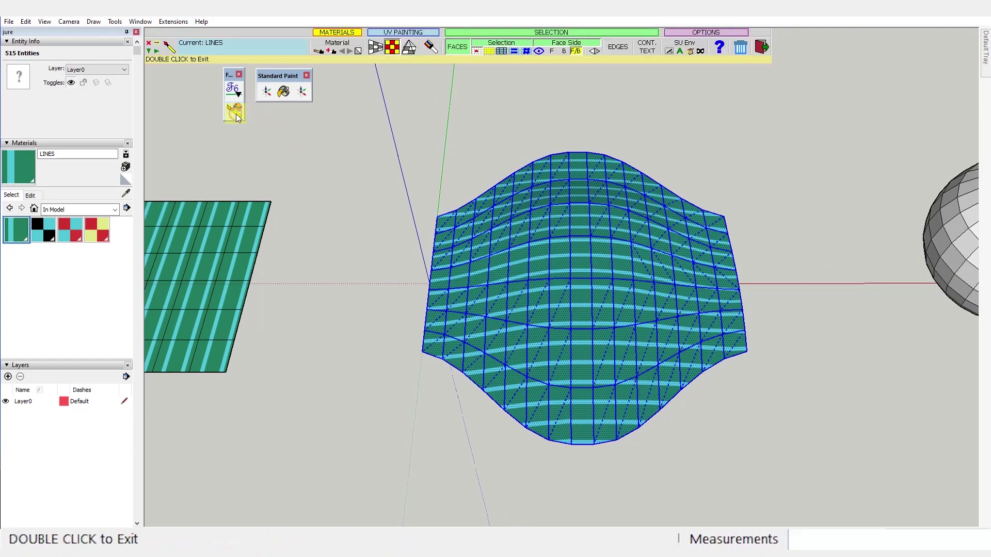
left_click(408, 47)
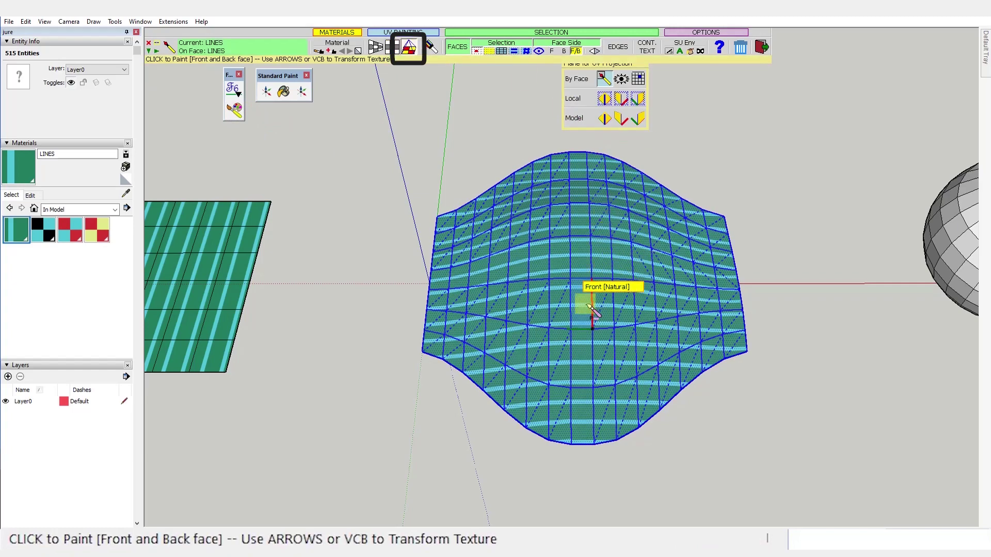
left_click(586, 305)
key("space")
middle_click_drag(587, 306, 589, 478)
scroll(592, 271, "down", 2)
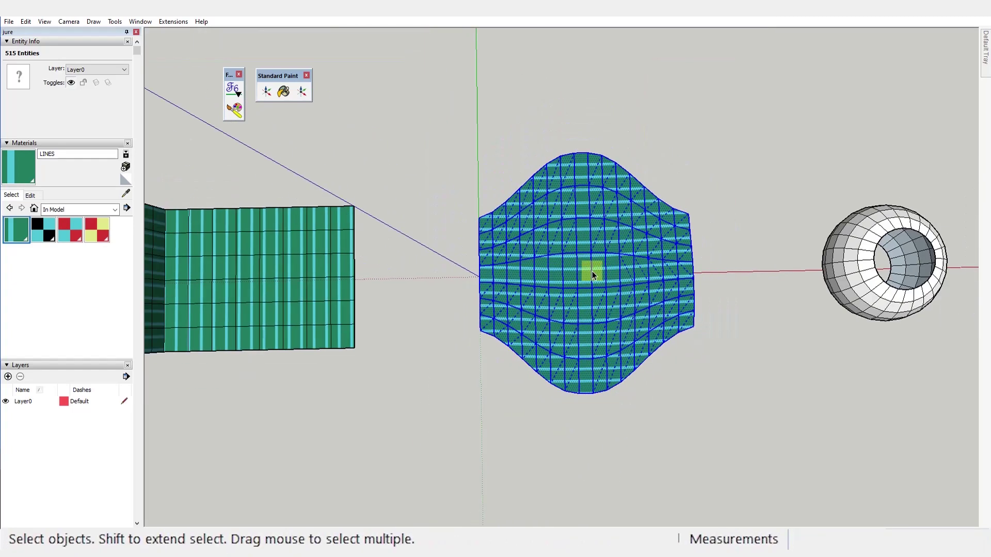
Step: Select the open sphere and paint it with the SQUARES BLACK material in ThruPaint's Projected UV mode
left_click(45, 230)
scroll(361, 273, "down", 1)
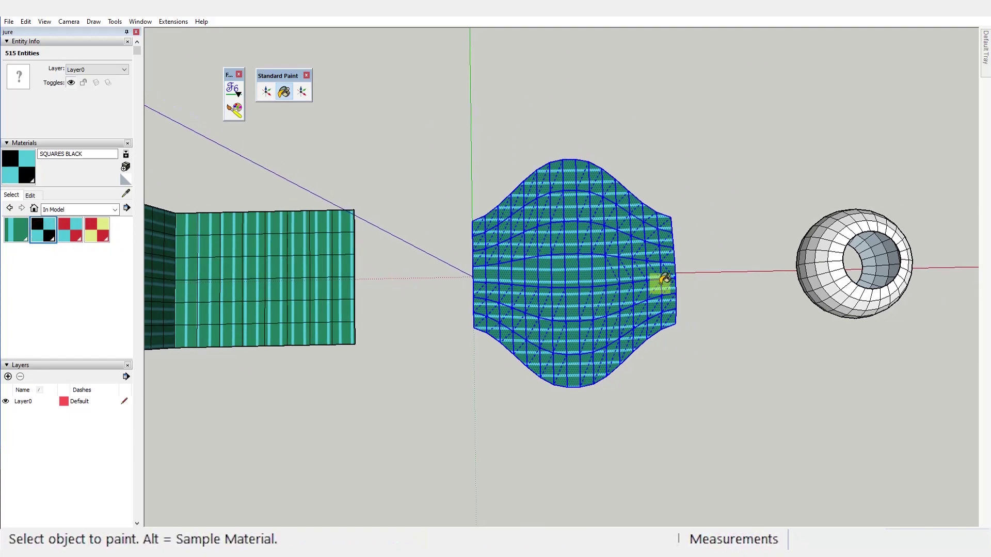
scroll(661, 284, "up", 3)
key("space")
scroll(540, 301, "down", 2)
middle_click_drag(541, 301, 805, 233)
left_click(803, 237)
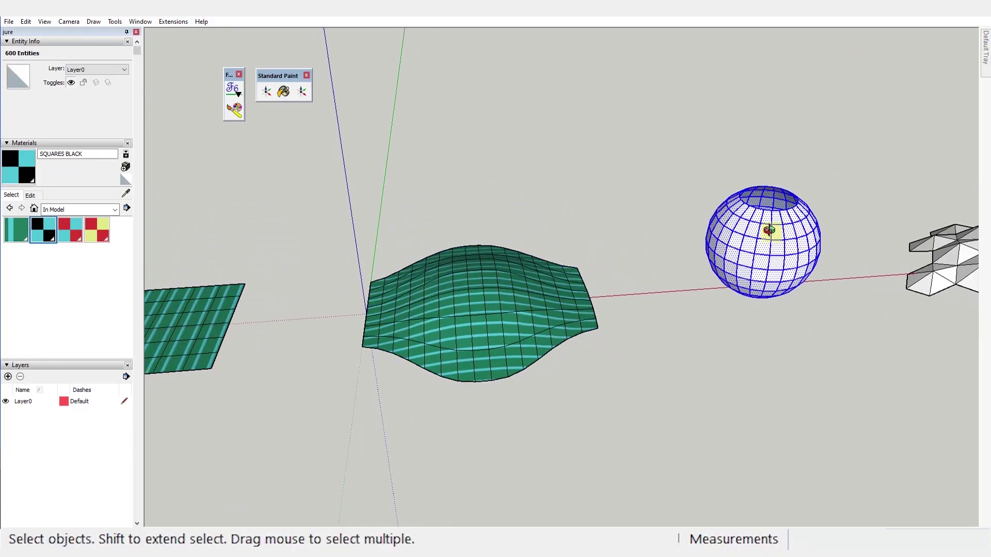
scroll(807, 254, "up", 6)
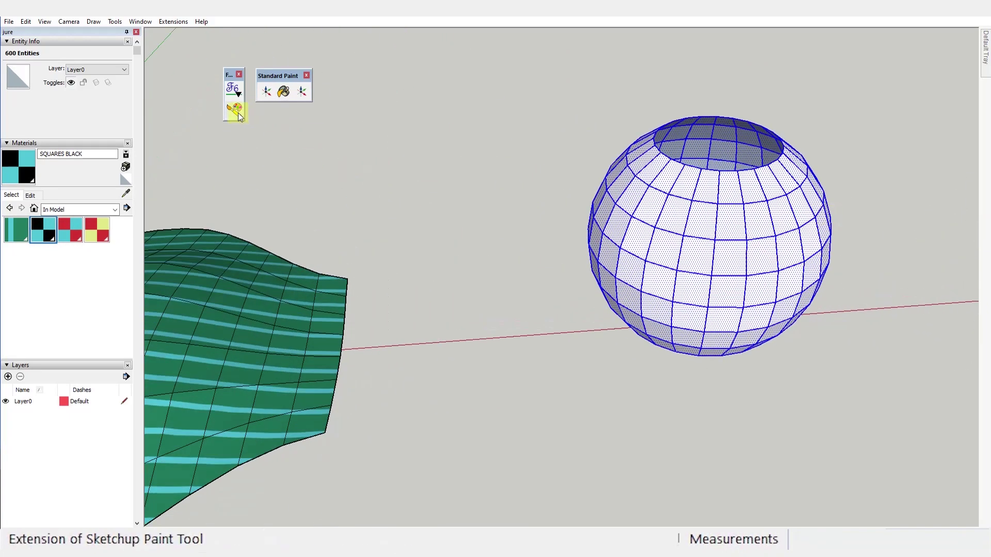
left_click(235, 108)
left_click(409, 47)
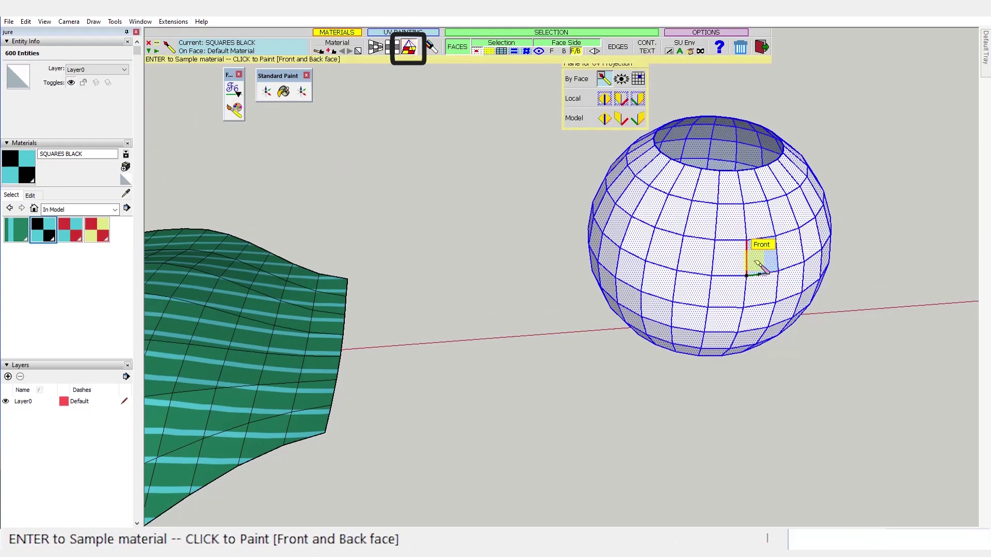
left_click(755, 262)
Step: Select the entire triangulated surface beside the sphere and paint it with SQUARES BLACK using ThruPaint's Projected UV mode
middle_click_drag(578, 279, 877, 242)
mouse_move(602, 233)
middle_mouse_down()
mouse_move(977, 204)
mouse_move(646, 212)
mouse_move(977, 177)
mouse_move(166, 228)
mouse_move(480, 235)
mouse_move(500, 225)
mouse_move(316, 250)
mouse_move(573, 278)
middle_mouse_up()
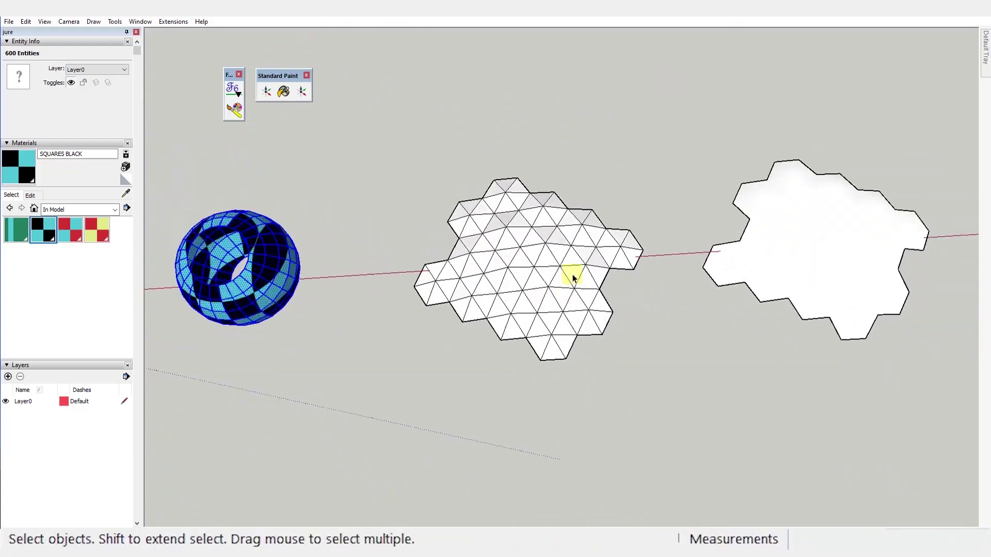
scroll(573, 278, "up", 3)
triple_click(535, 259)
left_click(234, 109)
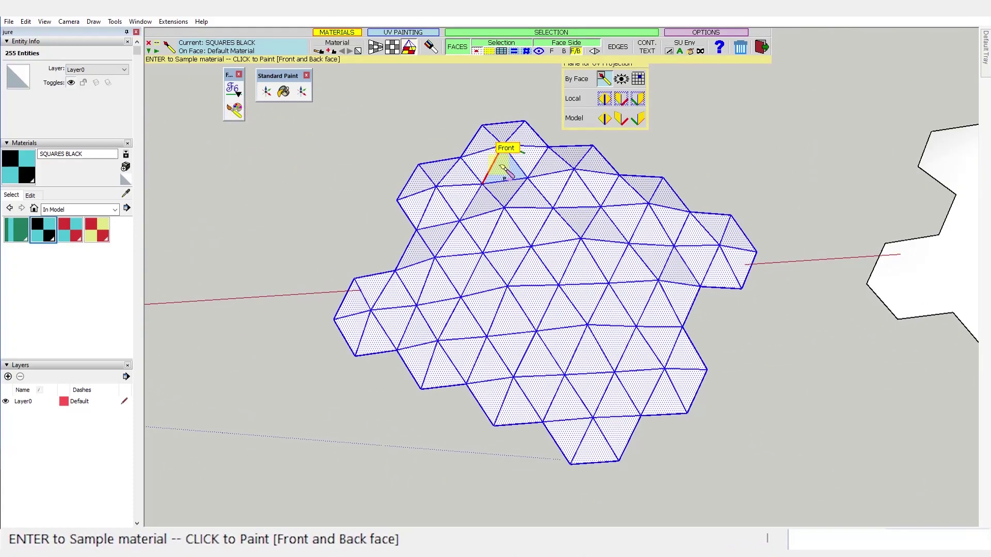
left_click(525, 267)
mouse_move(580, 317)
middle_mouse_down()
mouse_move(602, 405)
mouse_move(572, 289)
middle_mouse_up()
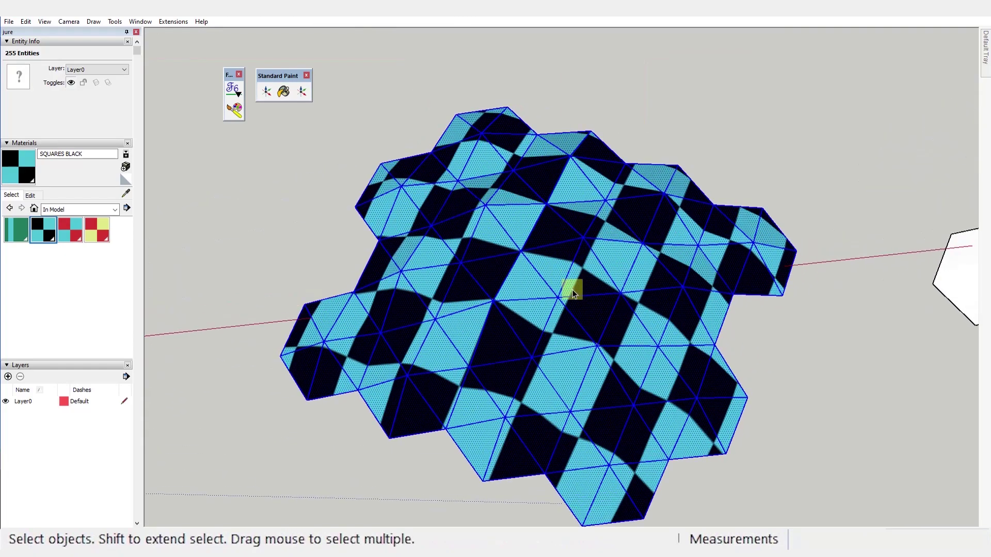
Step: Rescale and rotate the texture on the selected triangulated surface with ThruPaint's visual editing to about 1.59x U, 0.904x V and 345°
left_click(234, 110)
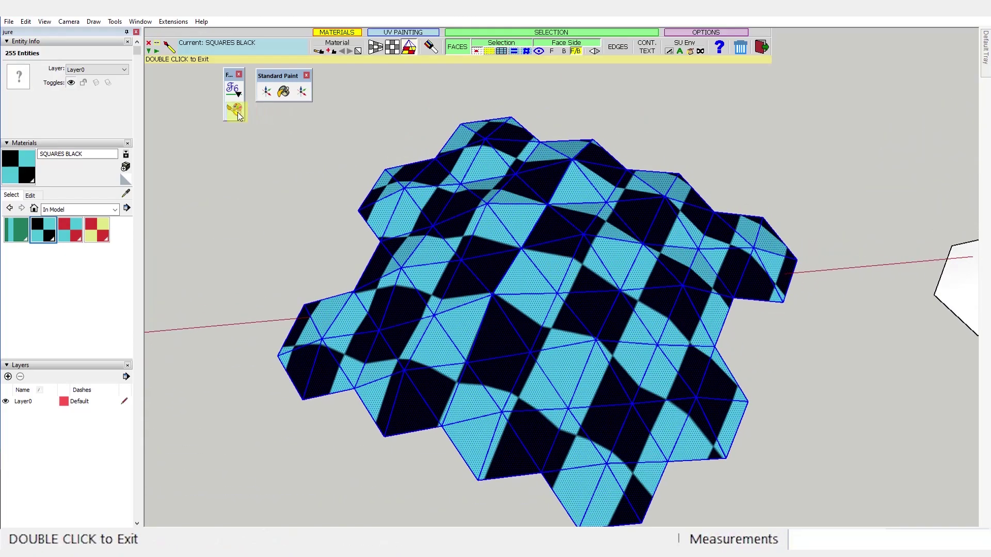
left_click(531, 309)
scroll(621, 265, "down", 2)
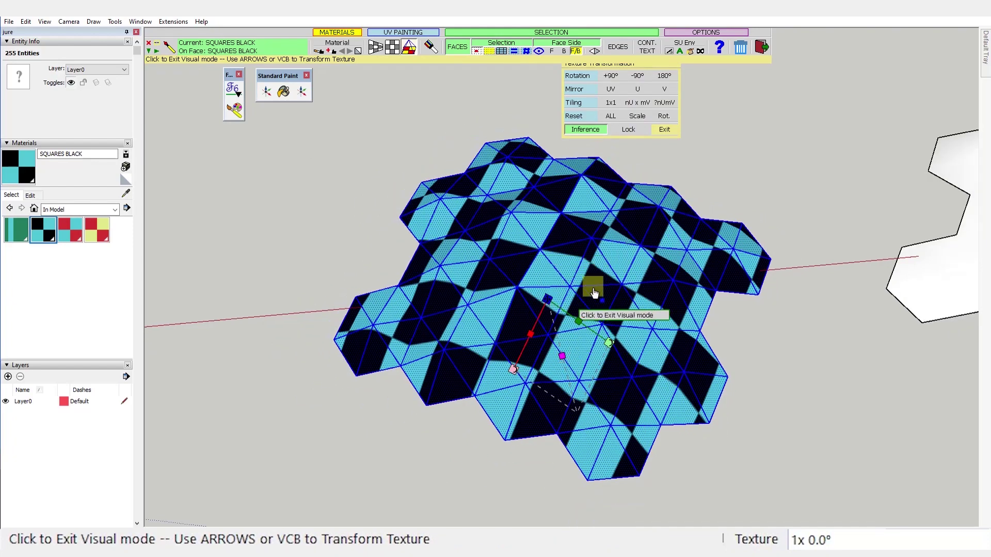
left_click_drag(609, 343, 627, 326)
mouse_move(590, 296)
left_mouse_down()
mouse_move(644, 302)
mouse_move(578, 288)
left_mouse_up()
mouse_move(574, 349)
left_mouse_down()
mouse_move(570, 337)
mouse_move(588, 354)
left_mouse_up()
left_click_drag(583, 313, 534, 359)
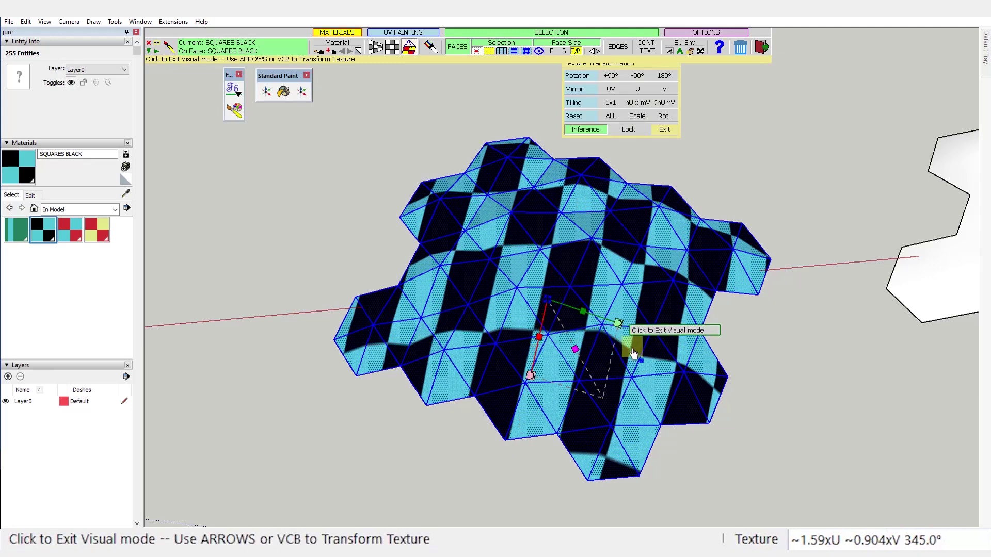
left_click(634, 354)
Step: Swap the surface's material to SQUARES RED1 and back to SQUARES BLACK while keeping the existing texture mapping
left_click(70, 230)
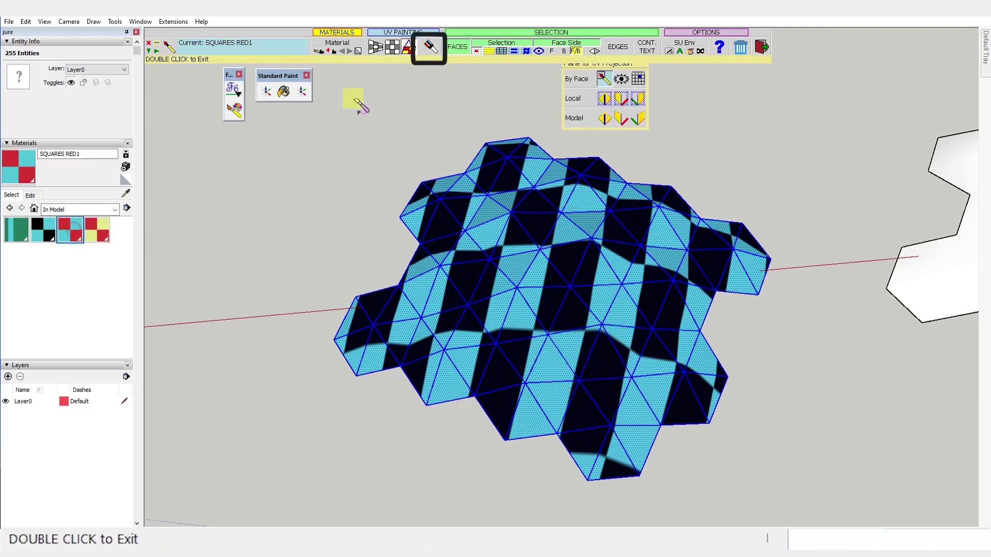
left_click(430, 47)
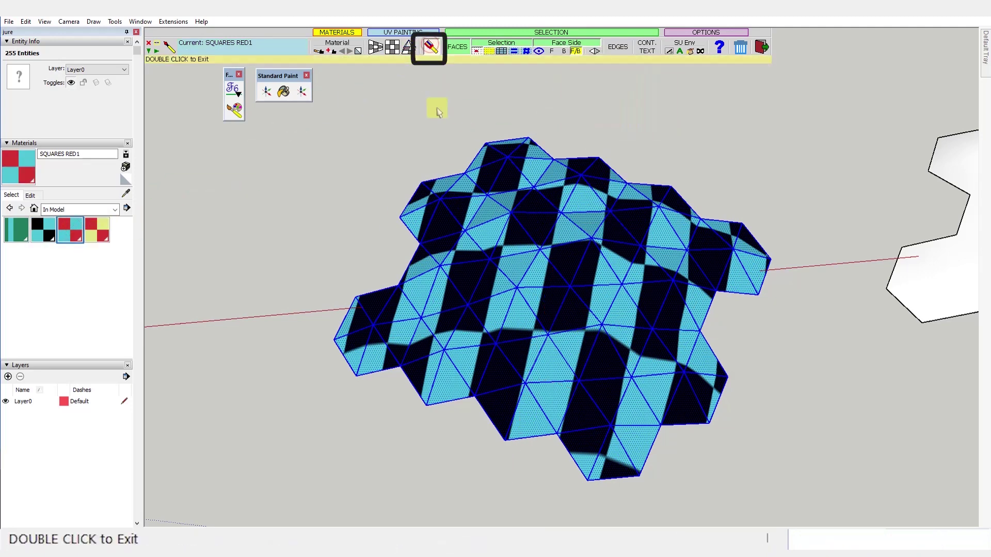
left_click(527, 270)
mouse_move(527, 269)
middle_mouse_down()
mouse_move(560, 316)
mouse_move(538, 387)
middle_mouse_up()
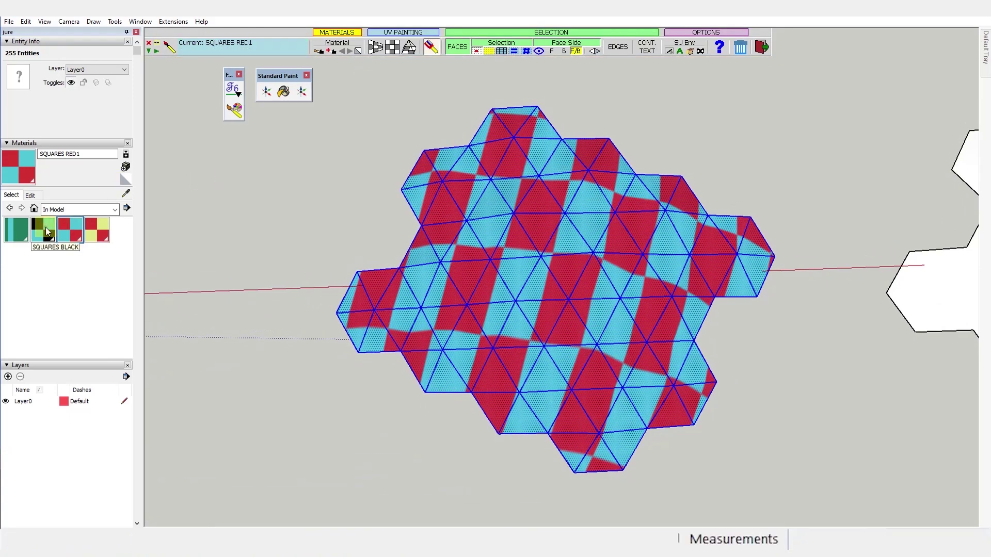
left_click(44, 230)
left_click(431, 47)
left_click(524, 240)
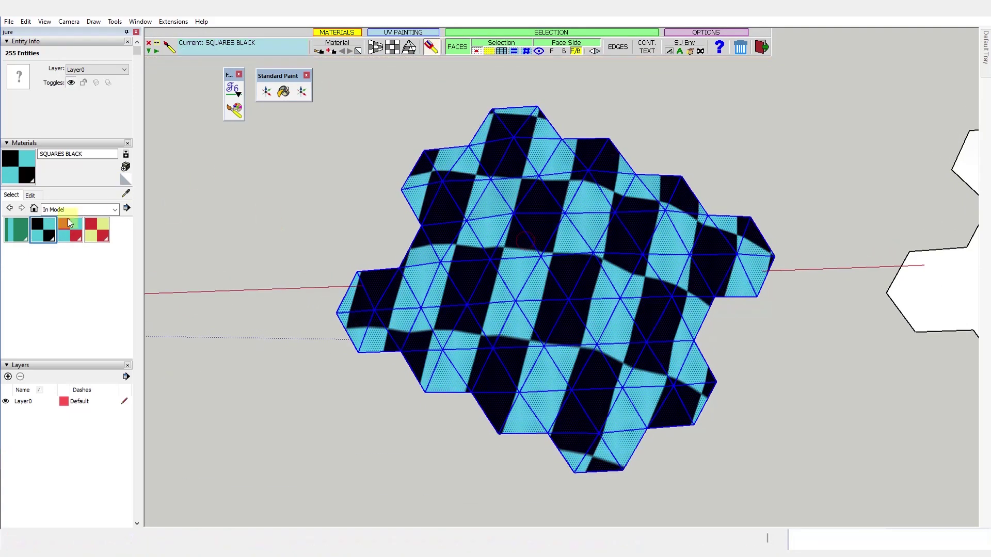
Step: Replace the triangulated surface's material with SQUARES Yellow, keeping the same texture mapping, and leave ThruPaint
left_click(108, 230)
left_click(431, 48)
left_click(516, 242)
middle_click_drag(516, 241, 558, 305)
scroll(492, 299, "down", 3)
scroll(553, 304, "up", 2)
scroll(503, 285, "down", 2)
left_click(634, 340)
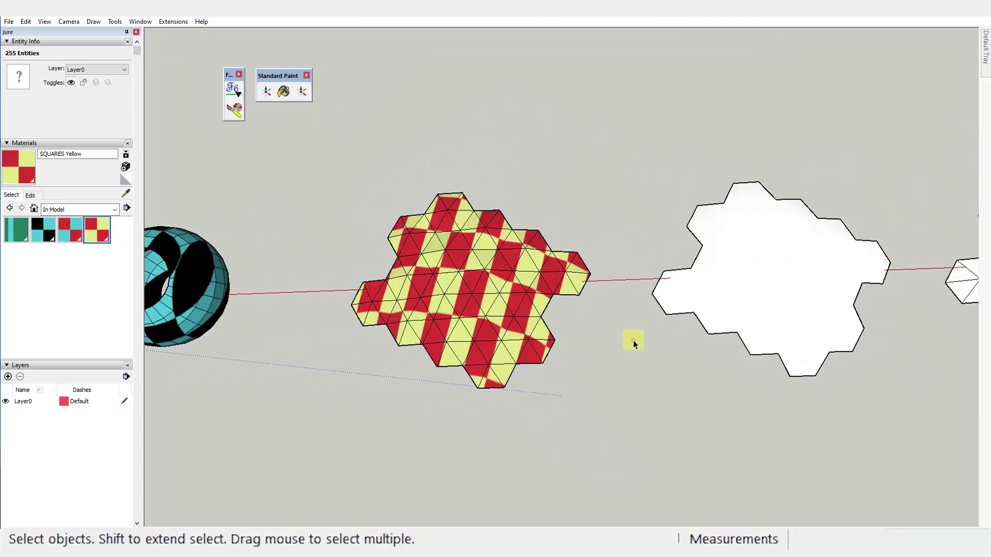
Step: Clear the selection and restart ThruPaint with nothing preselected
left_click(702, 289)
scroll(735, 193, "down", 2)
left_click(745, 184)
scroll(746, 186, "up", 1)
middle_click_drag(700, 257, 696, 270)
left_click(234, 110)
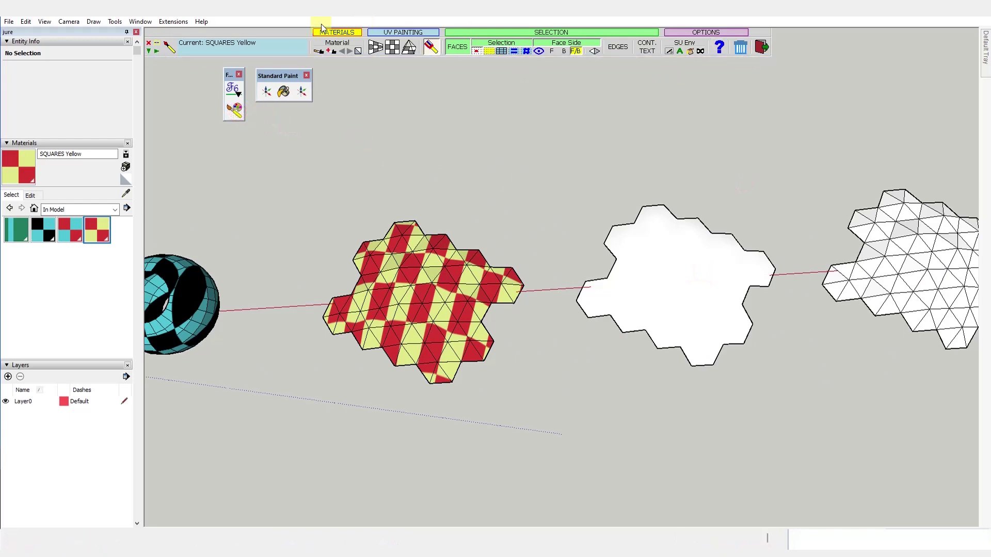
left_click(515, 53)
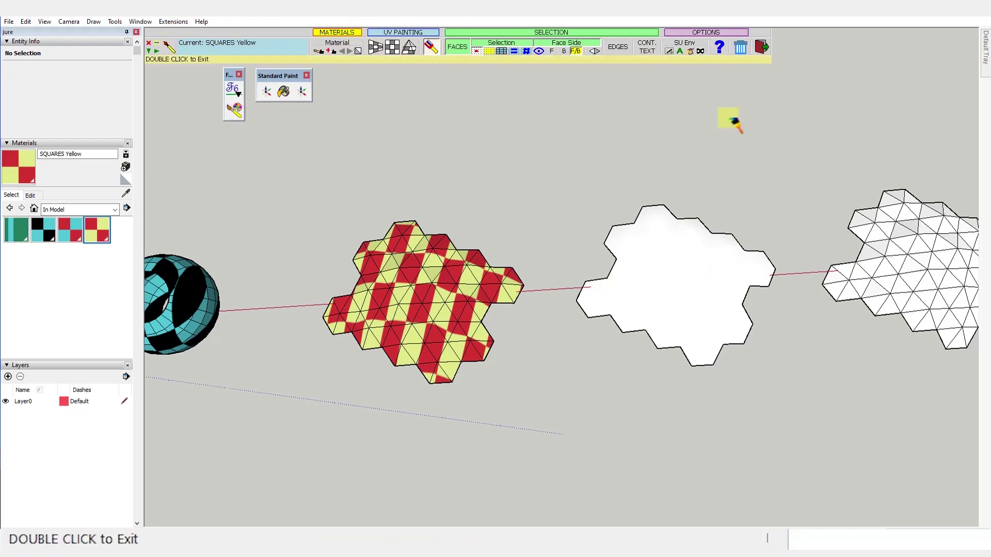
Step: Sample only the material from a face of the red and yellow triangulated surface
scroll(495, 316, "up", 3)
scroll(464, 346, "down", 2)
scroll(435, 372, "down", 1)
scroll(521, 343, "up", 1)
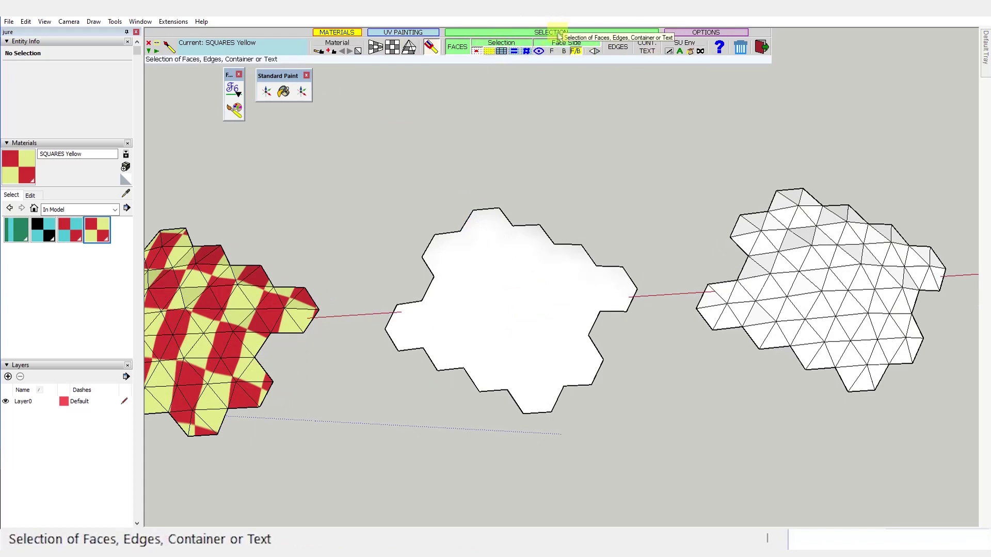
left_click(319, 52)
left_click(238, 301)
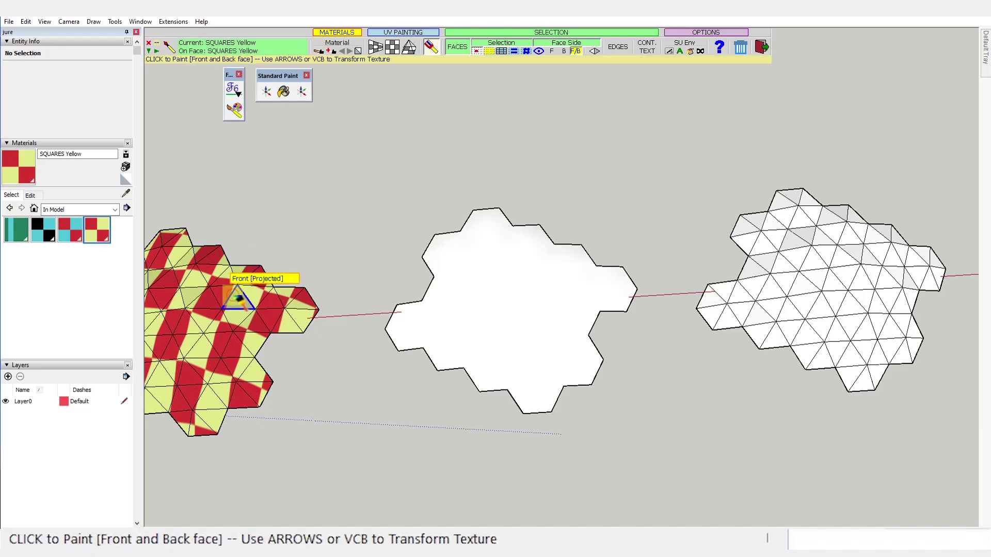
Step: Sample both the SQUARES BLACK material and its UV mode from the sphere's faces
scroll(487, 332, "down", 4)
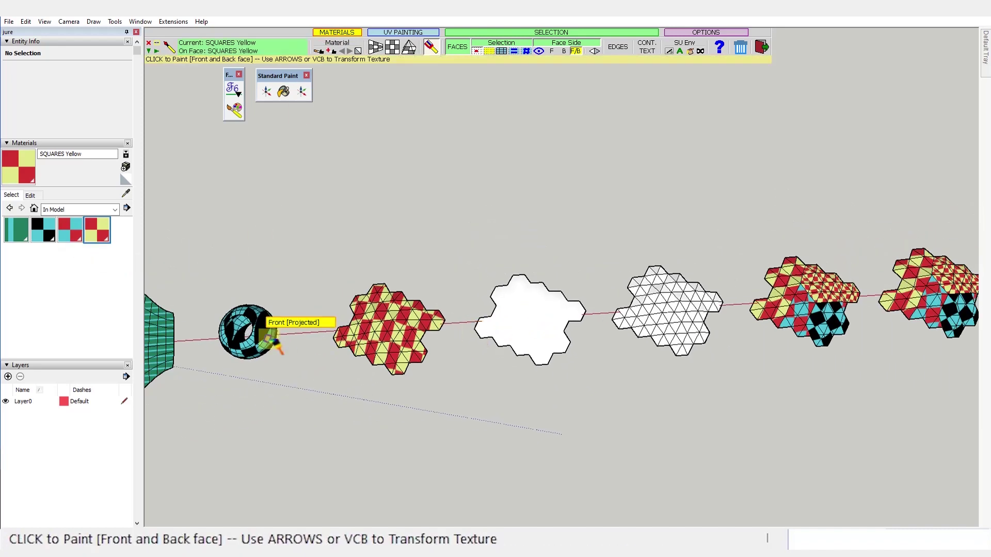
scroll(418, 72, "up", 2)
left_click(329, 51)
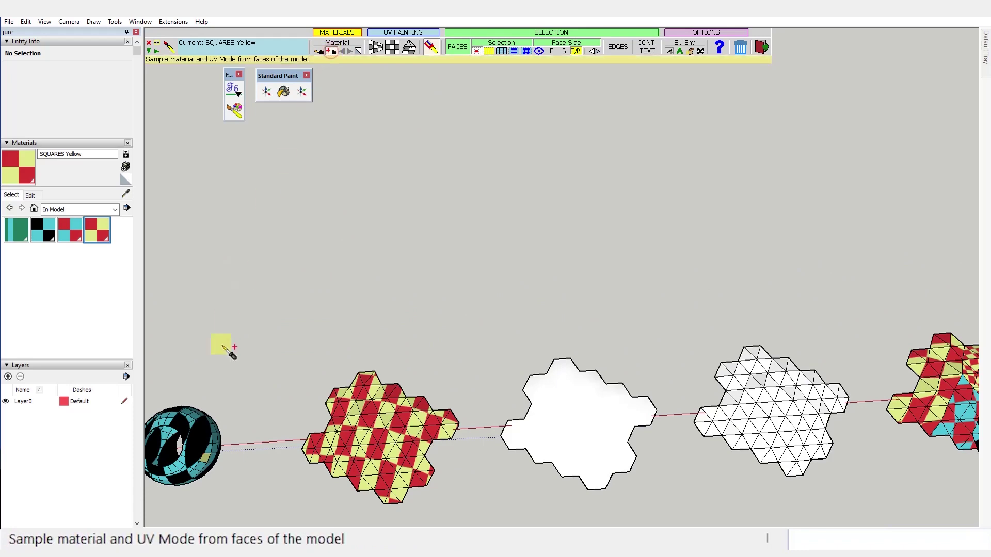
left_click(199, 442)
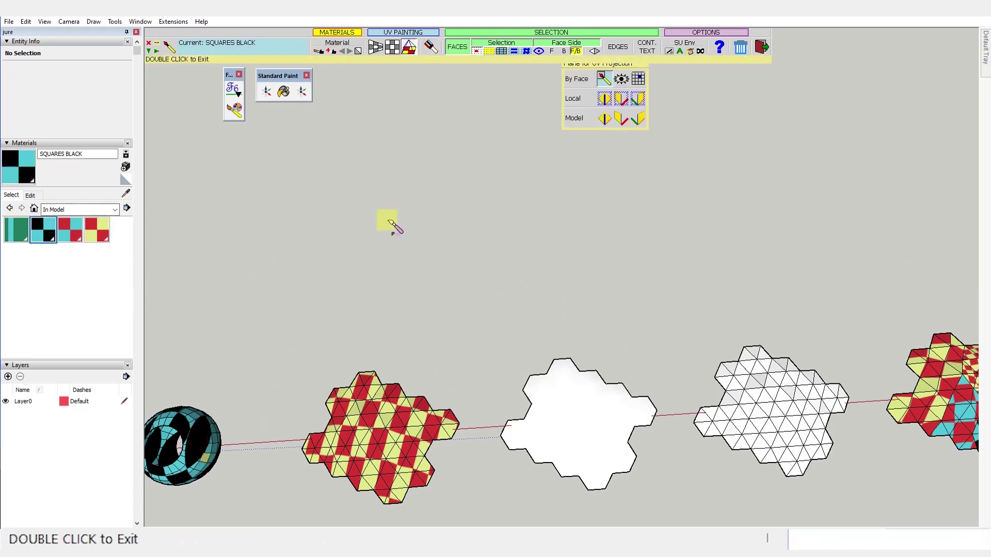
scroll(387, 190, "down", 4)
scroll(389, 398, "up", 8)
scroll(396, 348, "down", 1)
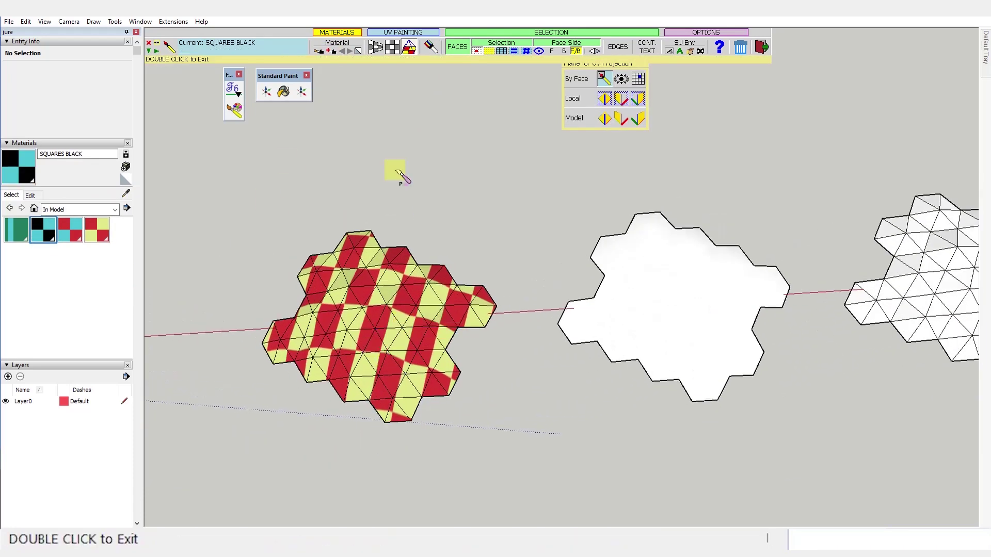
Step: Cycle the current material through the model's materials and the default material, returning to SQUARES BLACK
left_click(350, 54)
left_click(351, 53)
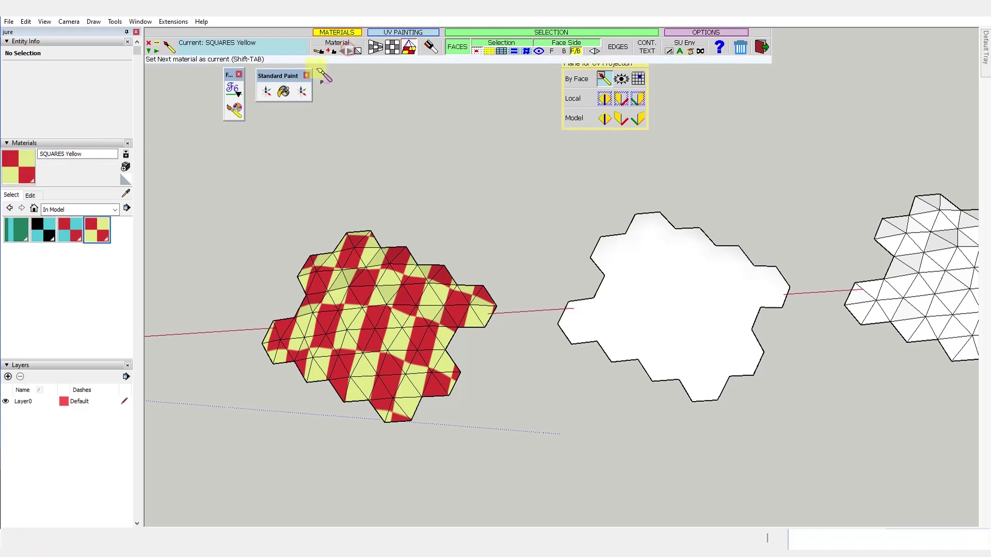
left_click(351, 52)
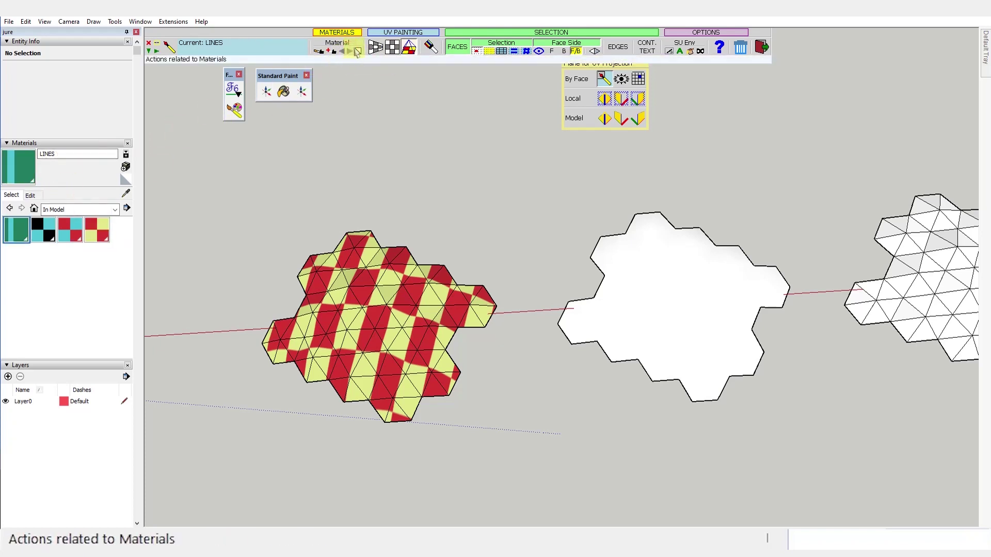
left_click(358, 51)
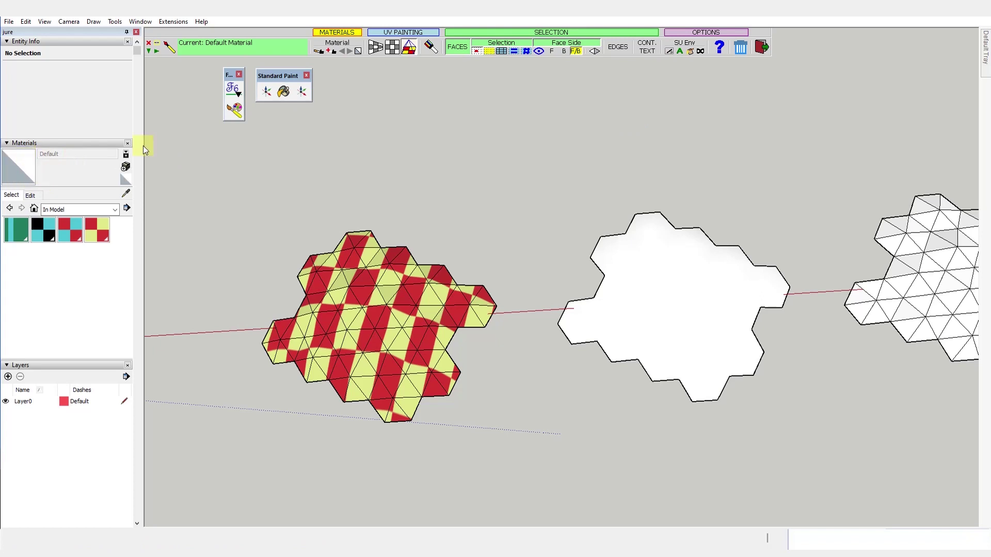
left_click(346, 52)
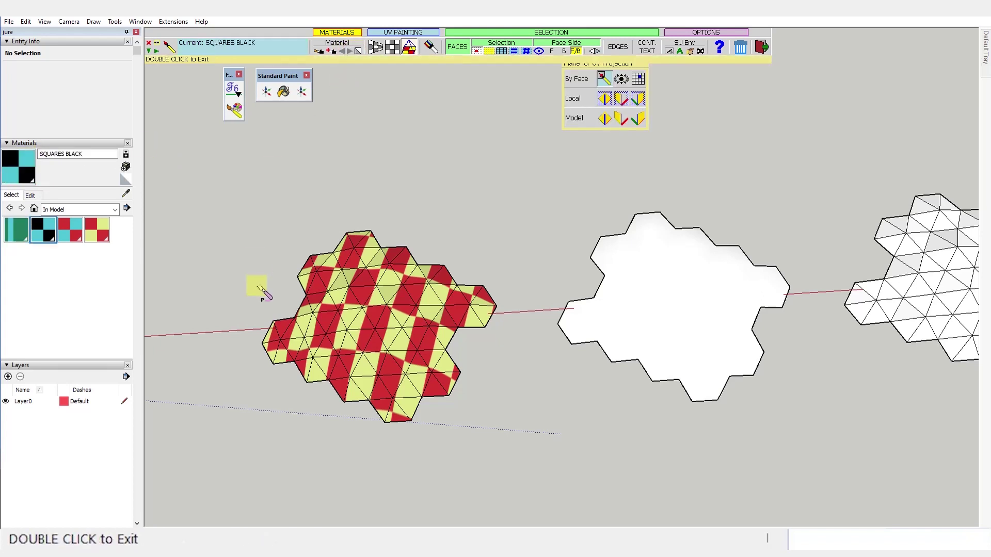
Step: Try the face, edge and container painting modes, ending with both face and edge painting enabled
left_click(559, 32)
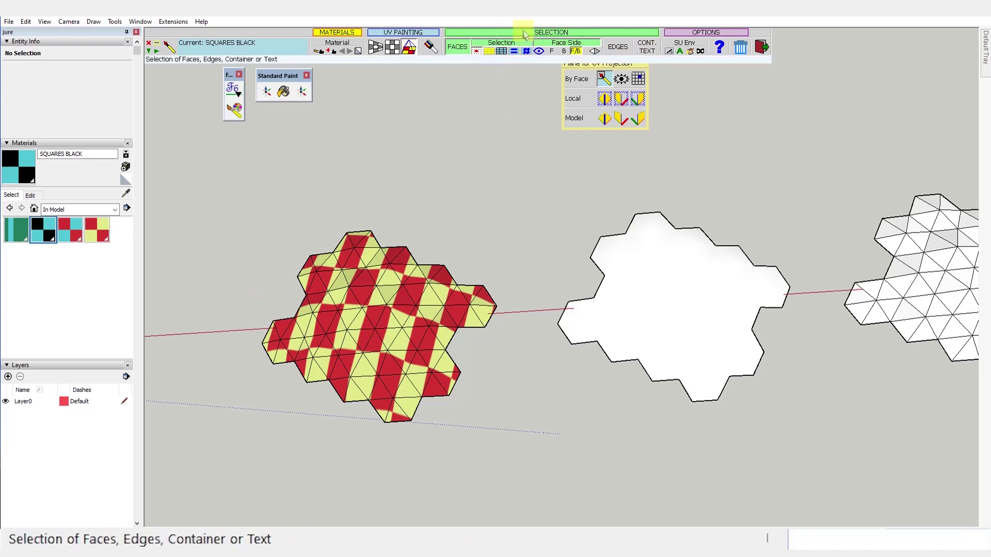
left_click(451, 50)
left_click(389, 51)
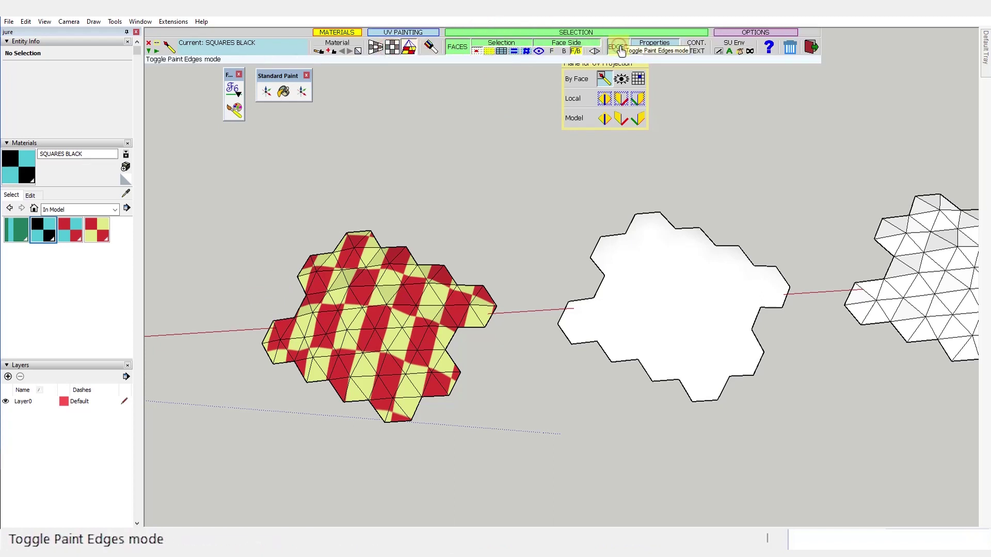
left_click(646, 48)
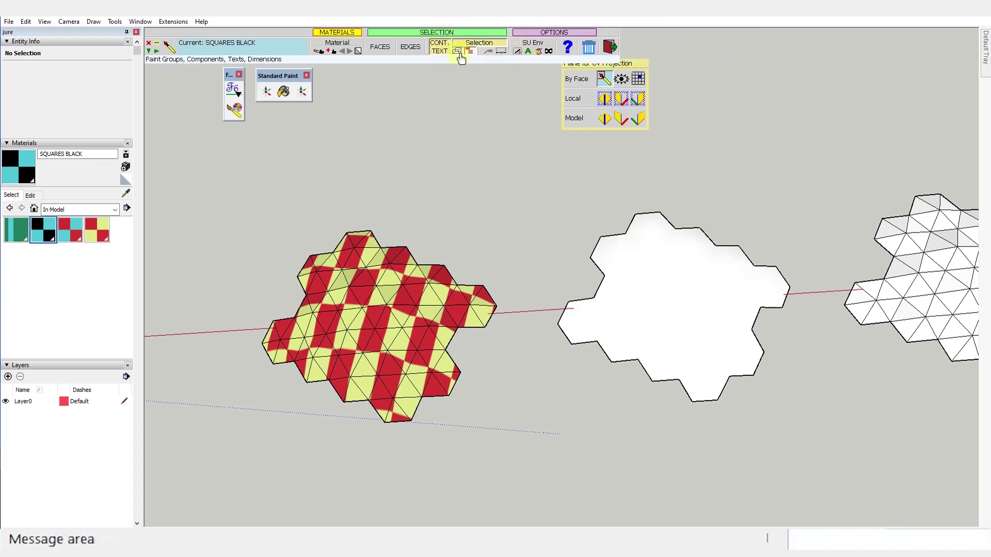
left_click(416, 49)
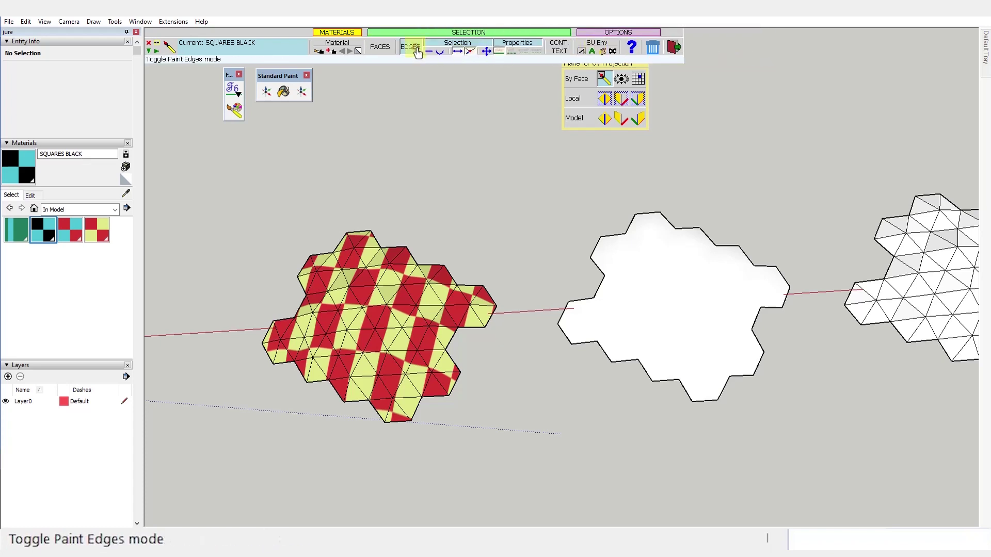
left_click(380, 49)
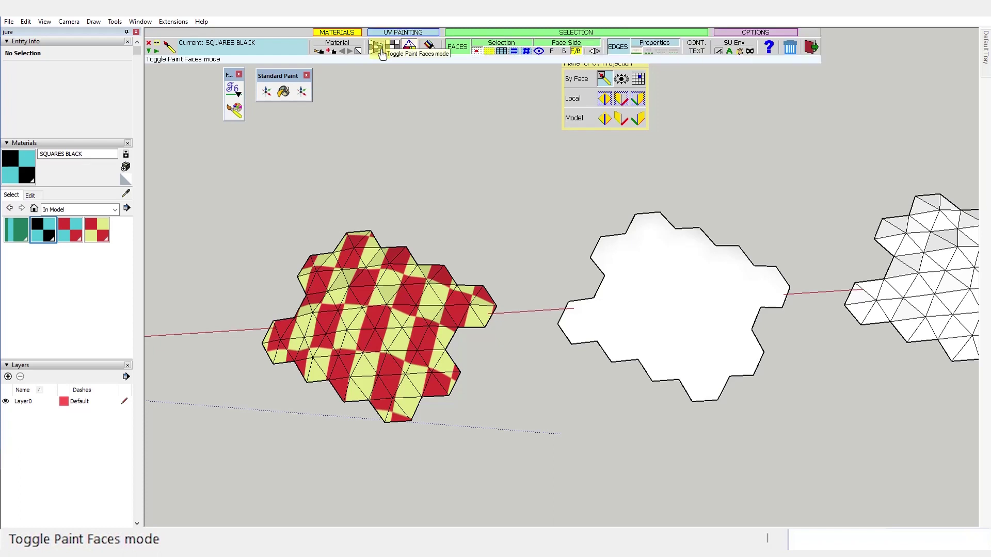
Step: Paint a ring of individual faces on the red and yellow surface with SQUARES BLACK, using single-face selection
left_click(475, 52)
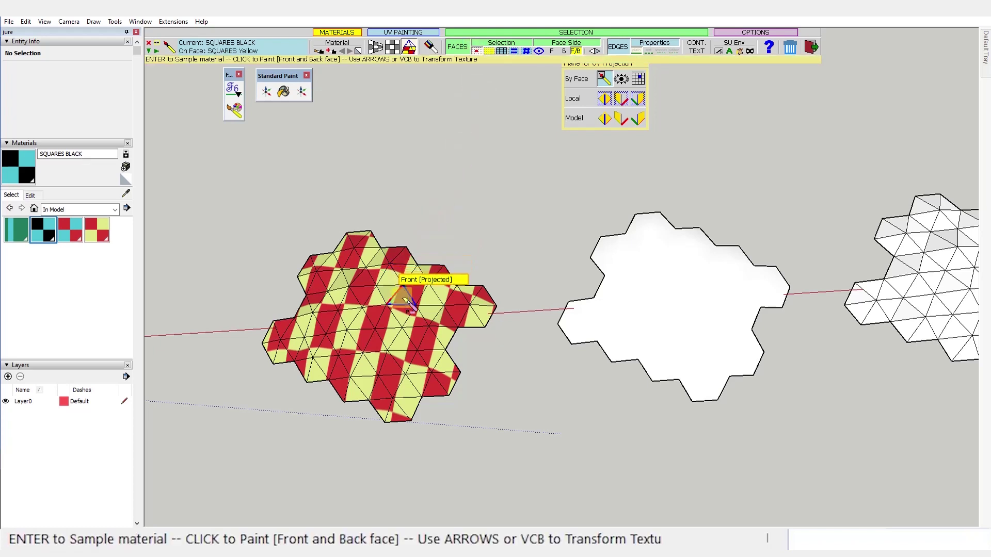
left_click_drag(405, 304, 419, 323)
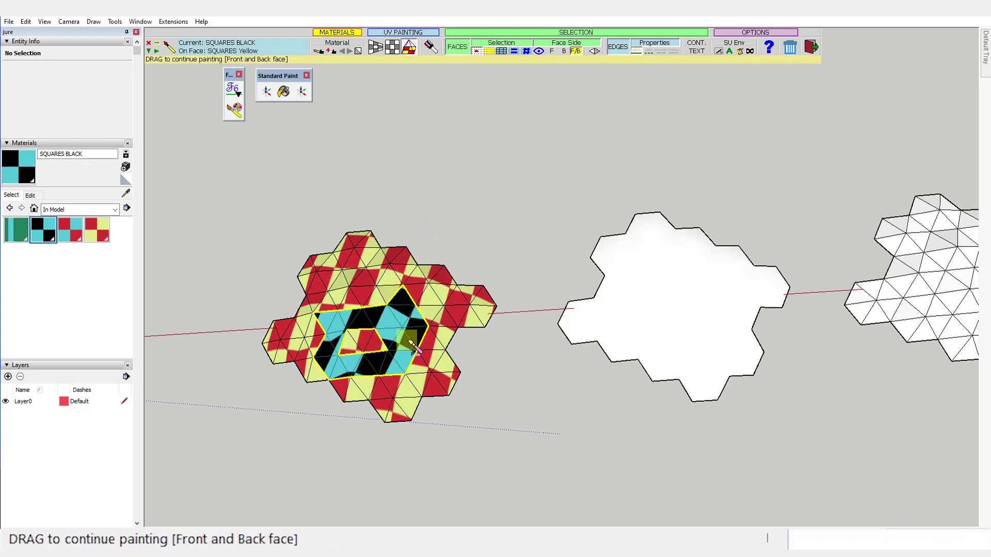
left_click_drag(410, 342, 458, 329)
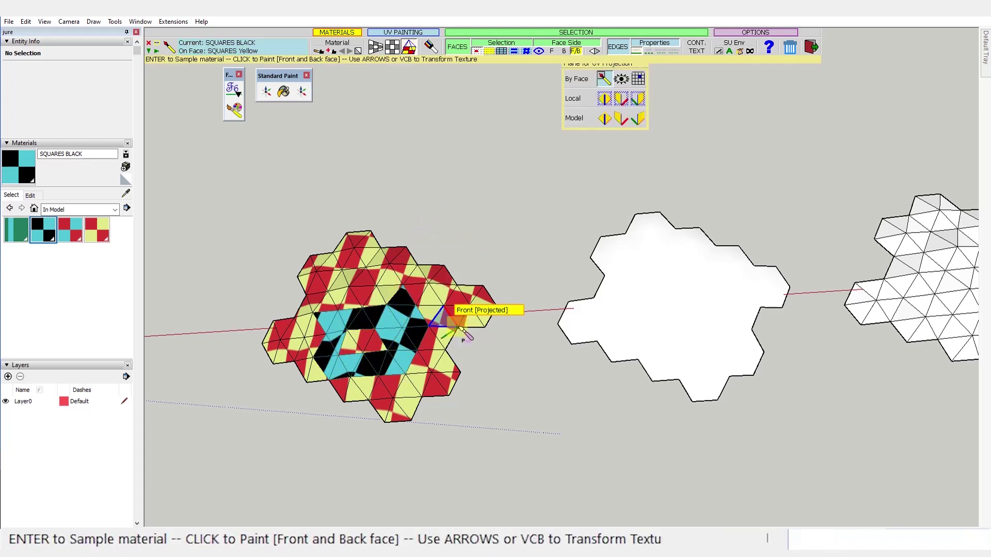
Step: Paint the smooth white surface with SQUARES BLACK in Projected mode, using whole-surface selection
left_click(489, 52)
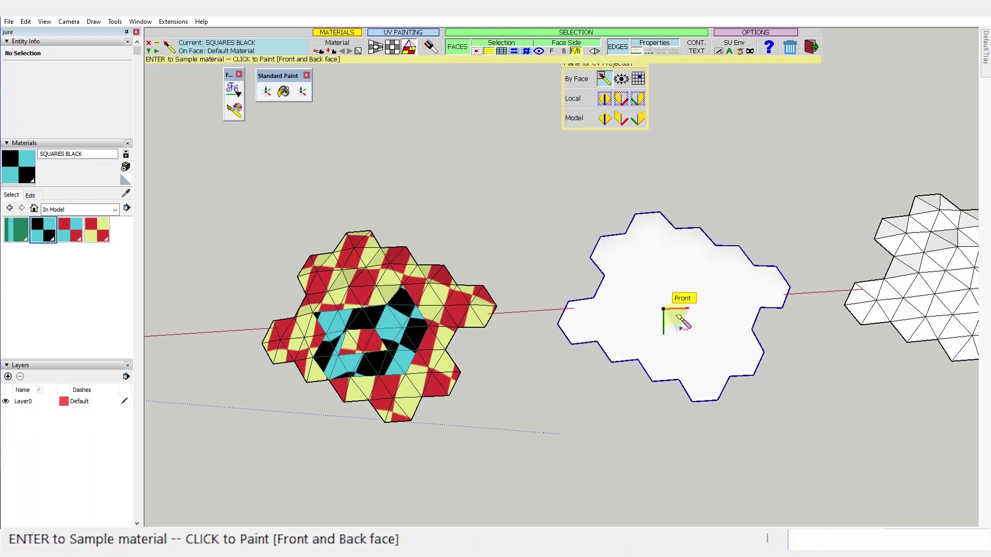
left_click(677, 317)
scroll(332, 313, "down", 3)
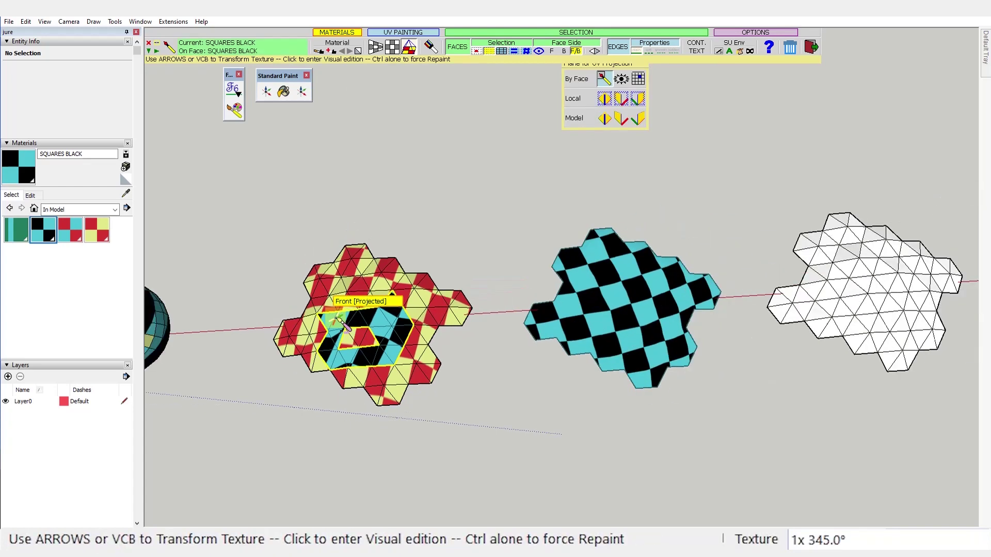
Step: Paint the white triangulated surface with SQUARES BLACK, extending the paint to all connected faces
scroll(743, 296, "up", 4)
scroll(716, 275, "down", 1)
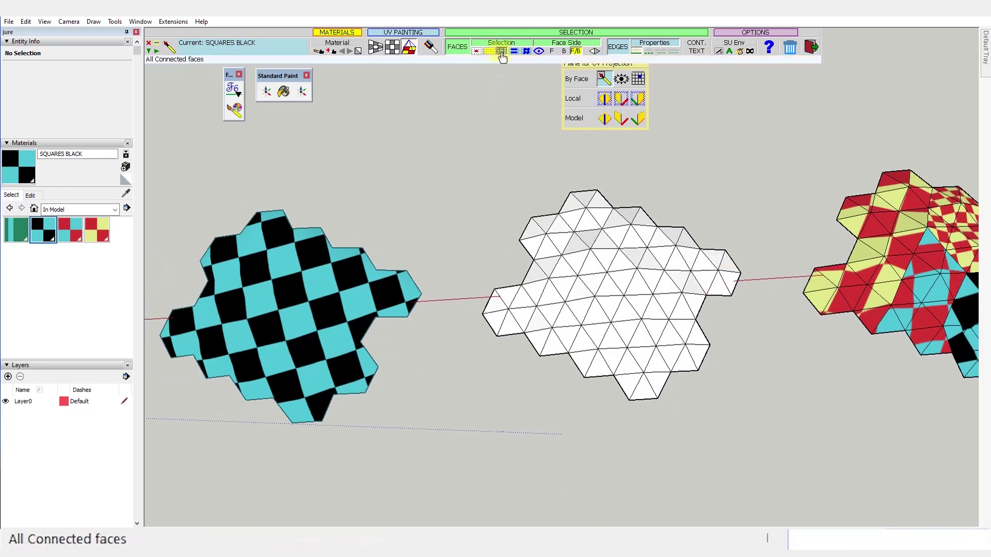
left_click(620, 308)
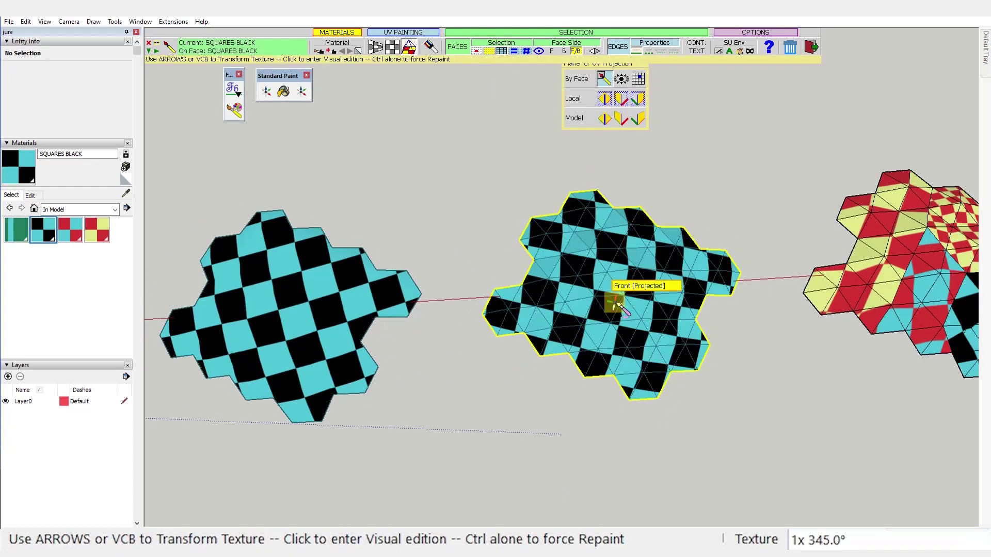
Step: Paint the SQUARES Yellow areas of the first patchwork surface with SQUARES BLACK, limited to connected faces sharing that material
middle_click_drag(568, 304, 530, 81)
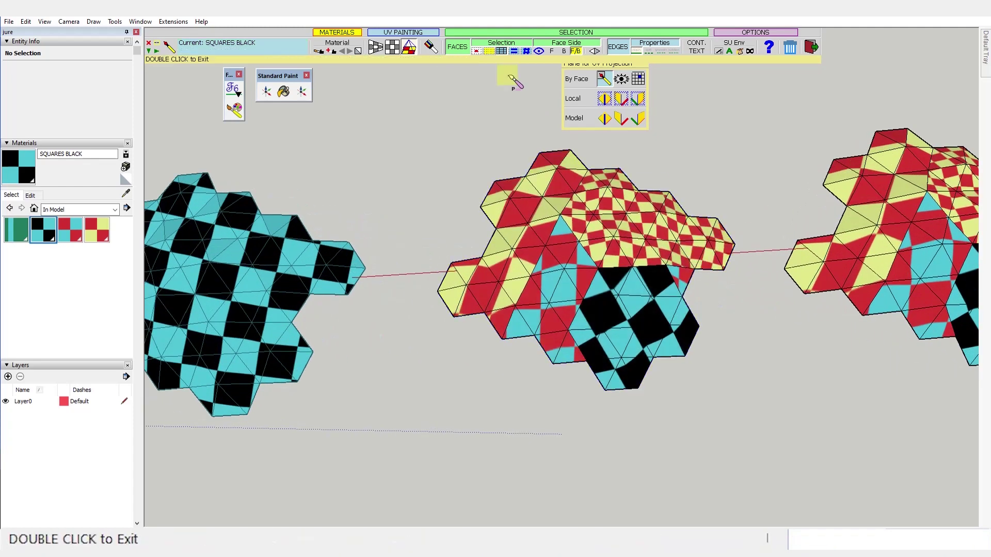
left_click(515, 52)
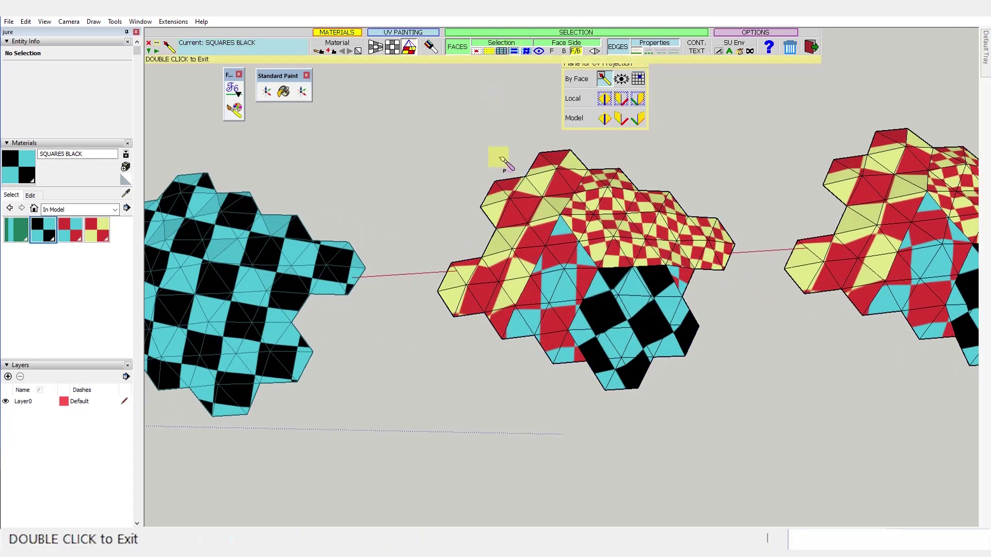
left_click(500, 279)
mouse_move(500, 278)
middle_mouse_down()
mouse_move(365, 288)
mouse_move(663, 253)
mouse_move(620, 243)
middle_mouse_up()
Step: Paint the second patchwork surface's large-square yellow area and adjoining red area with SQUARES BLACK, limited to connected faces with matching texture display
left_click(525, 52)
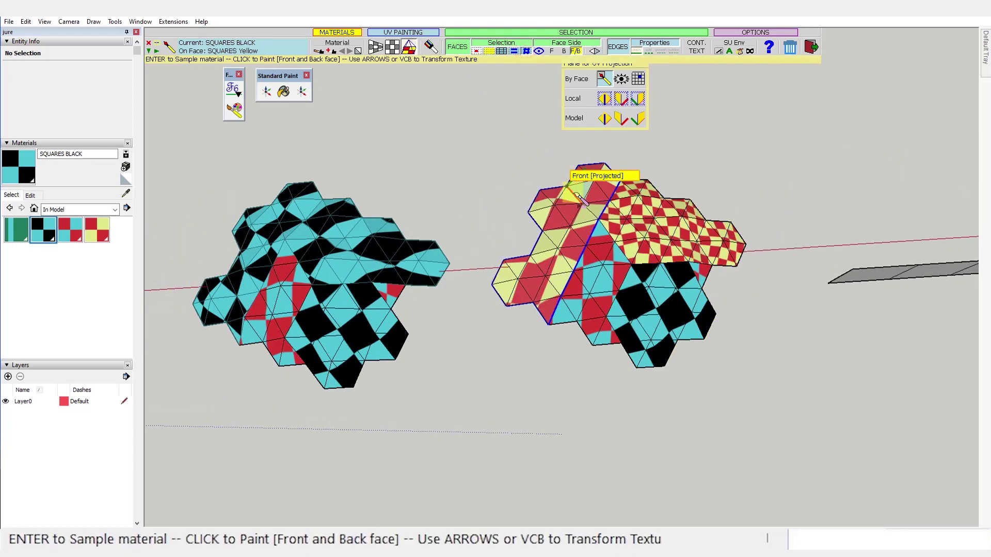
left_click(577, 198)
left_click(611, 275)
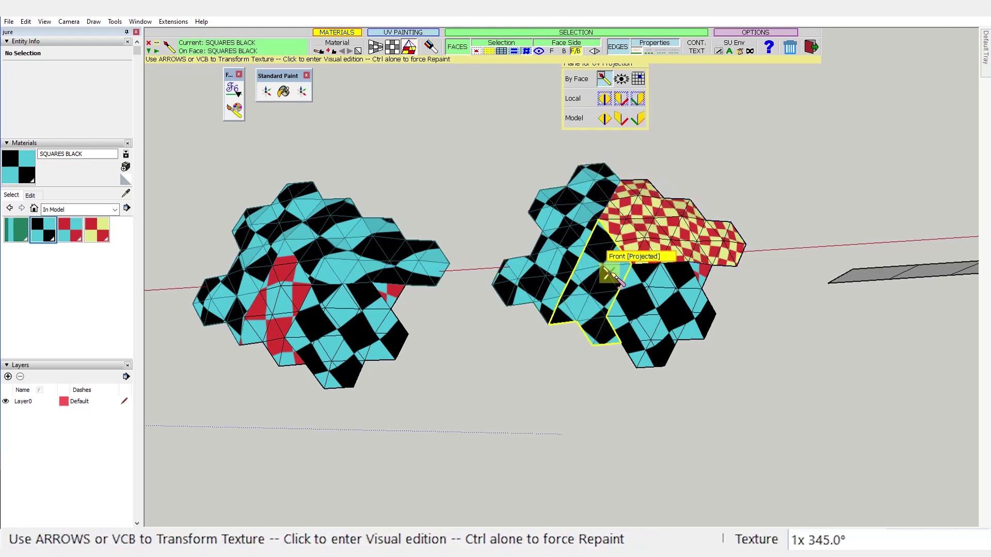
left_click(488, 286)
Step: Paint the first three panels of the white strip with SQUARES BLACK on the front, the back and both sides respectively
scroll(397, 271, "down", 3)
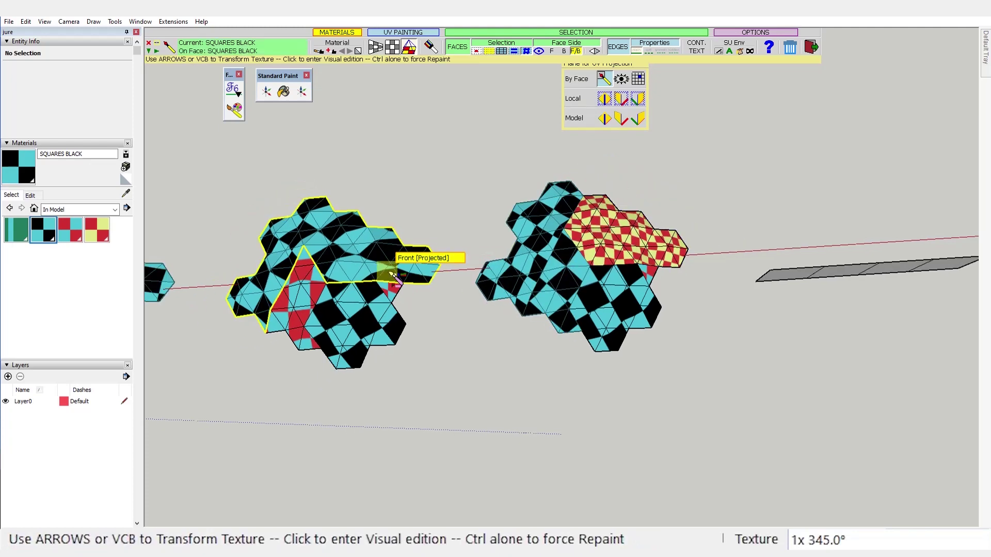
middle_click_drag(380, 258, 423, 257)
scroll(671, 170, "up", 1)
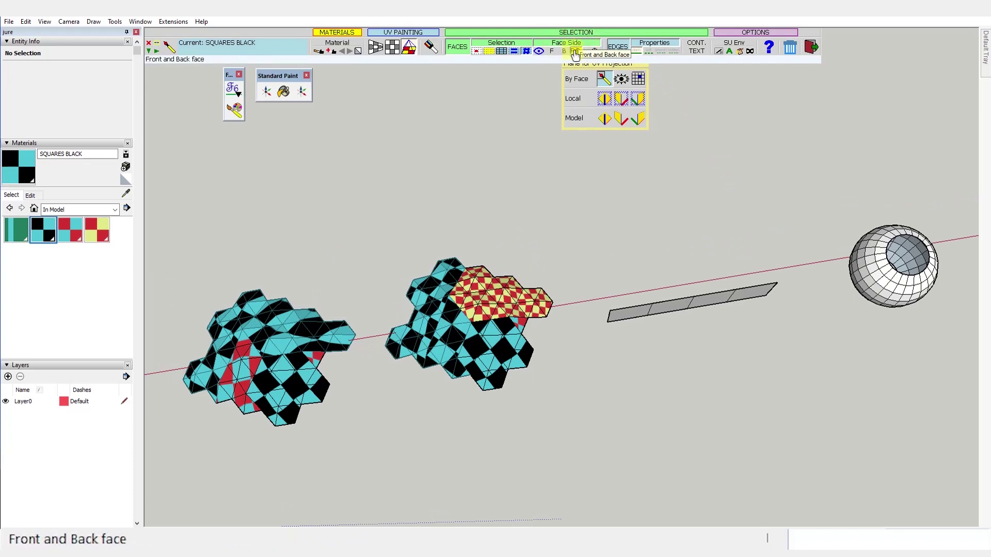
left_click(575, 51)
scroll(648, 274, "up", 5)
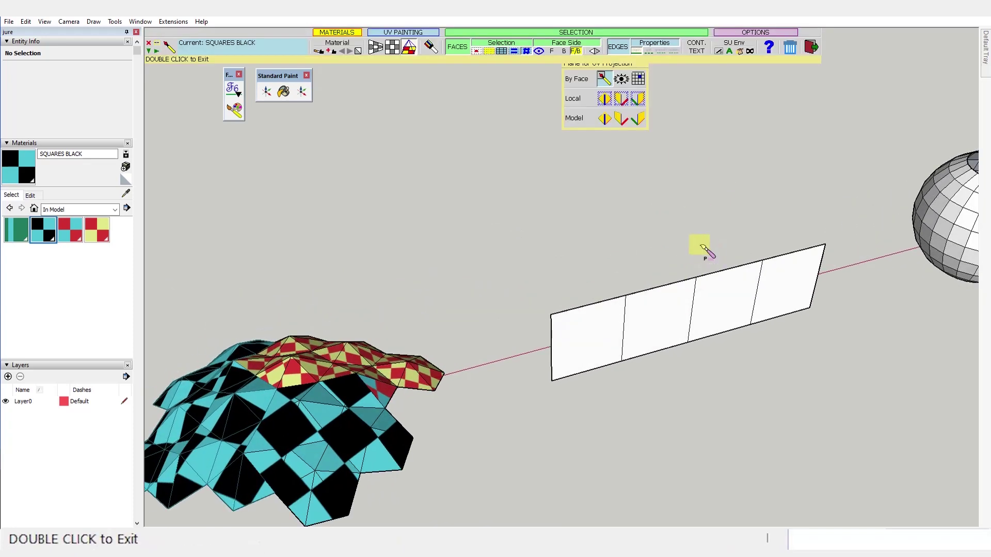
left_click(593, 330)
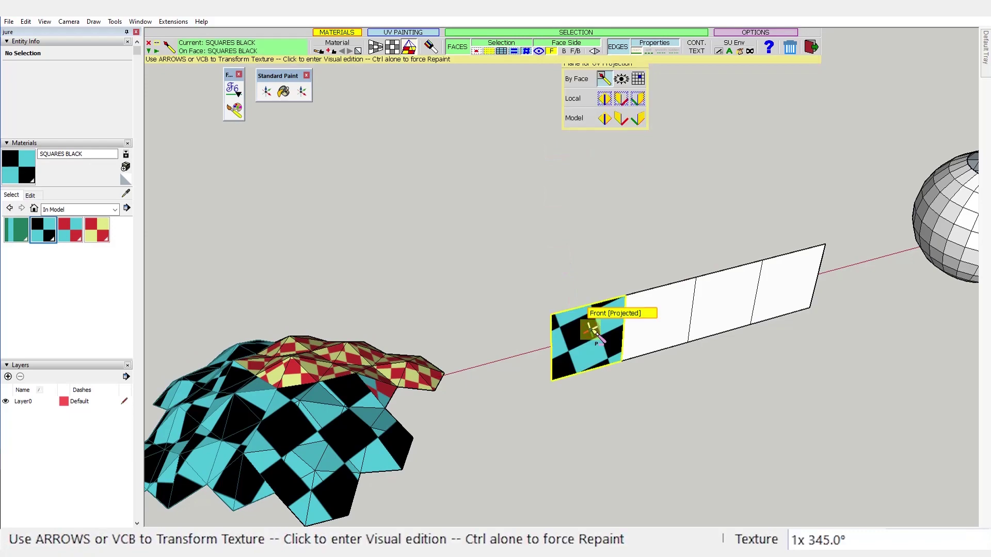
left_click(665, 320)
mouse_move(593, 332)
middle_mouse_down()
mouse_move(921, 291)
mouse_move(593, 325)
mouse_move(986, 336)
mouse_move(552, 342)
middle_mouse_up()
left_click(725, 304)
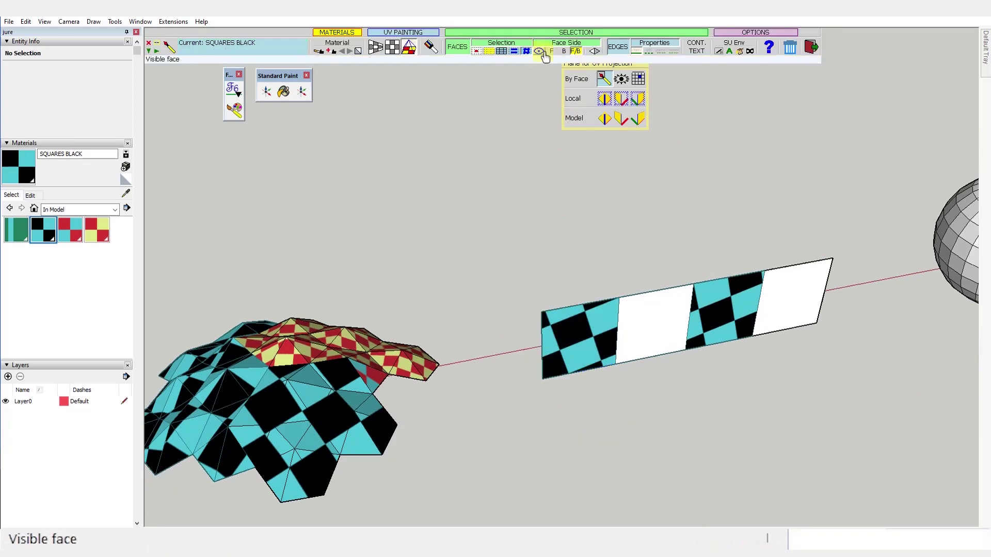
Step: Paint the strip's fourth panel with SQUARES BLACK, limited to the visible face side
left_click(539, 52)
left_click(790, 287)
mouse_move(790, 285)
middle_mouse_down()
mouse_move(702, 287)
mouse_move(633, 332)
mouse_move(615, 277)
middle_mouse_up()
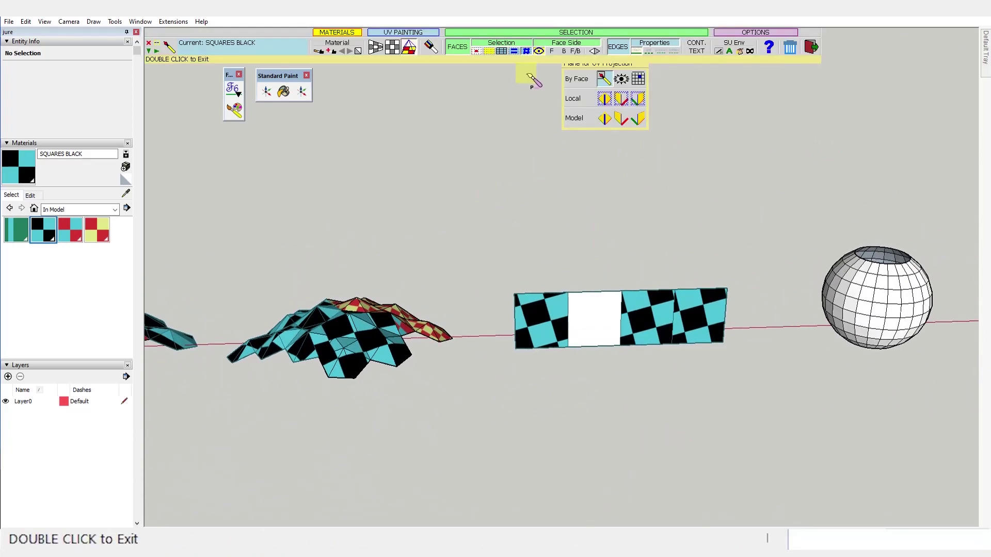
Step: Select all faces and edges of the white open sphere beyond the strip
scroll(431, 156, "down", 5)
scroll(648, 194, "up", 3)
left_click(391, 48)
middle_click_drag(609, 231, 634, 231)
key("space")
scroll(638, 232, "up", 1)
left_click(642, 232)
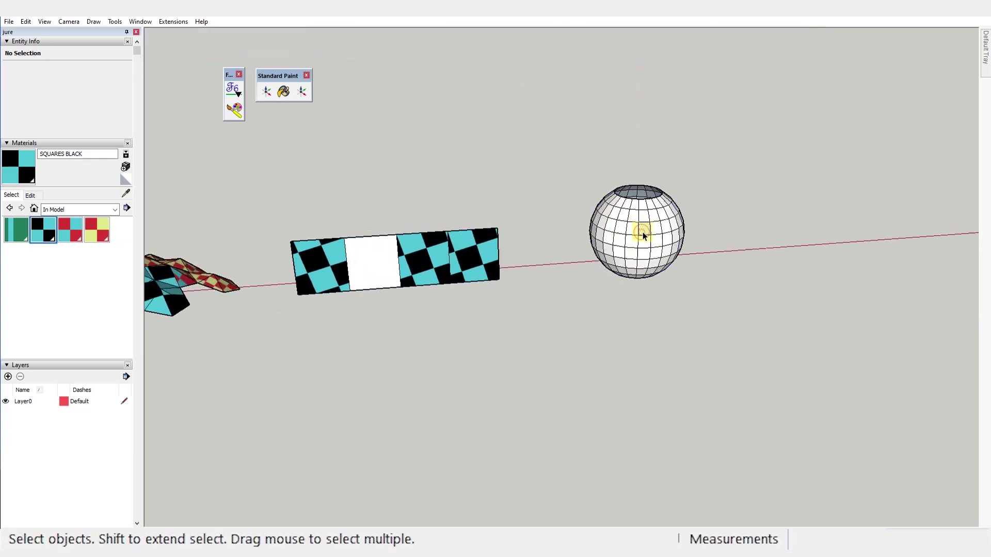
scroll(643, 235, "up", 2)
left_click_drag(703, 311, 719, 323)
left_click(349, 112)
left_click(234, 109)
left_click_drag(512, 131, 774, 351)
key("space")
Step: Paint the selected open sphere with SQUARES BLACK in QuadMesh UV mode
mouse_move(398, 54)
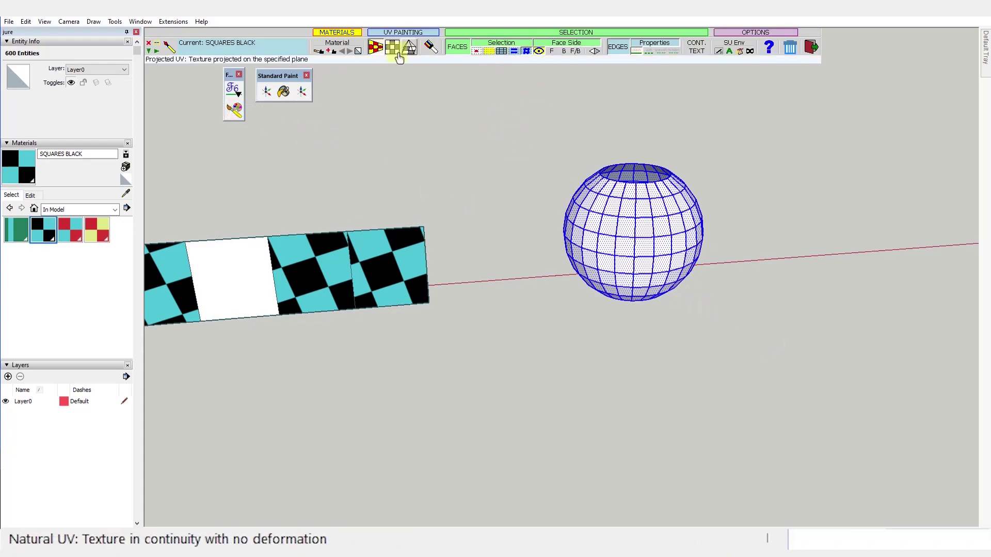
left_click(634, 247)
mouse_move(634, 247)
middle_mouse_down()
mouse_move(650, 327)
mouse_move(611, 271)
mouse_move(882, 166)
mouse_move(570, 290)
mouse_move(570, 218)
mouse_move(371, 127)
mouse_move(494, 185)
middle_mouse_up()
key("space")
scroll(518, 245, "up", 3)
middle_click_drag(571, 231, 671, 205, "shift")
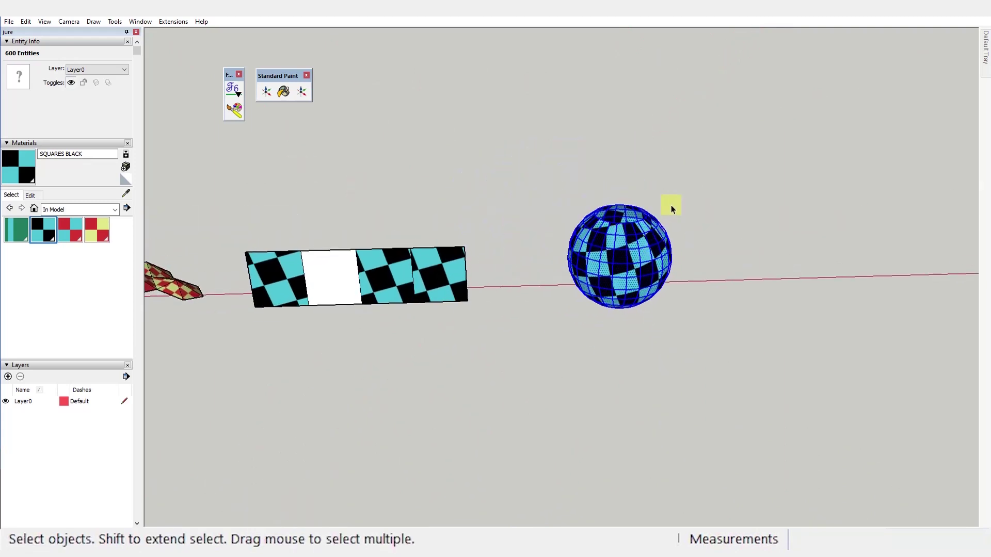
Step: Restart ThruPaint, enable the last Face Side option and inspect the painted sphere before leaving the tool
left_click(235, 110)
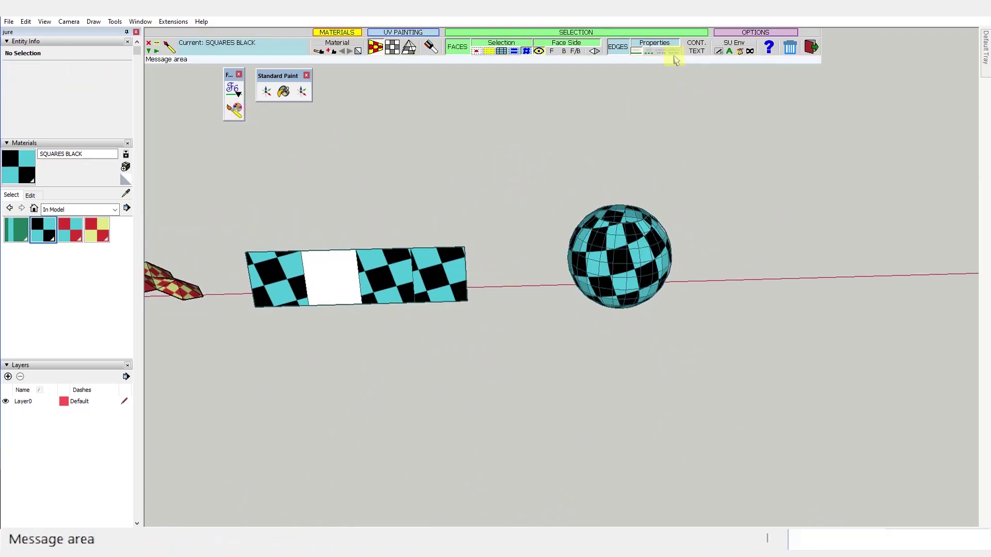
left_click(595, 51)
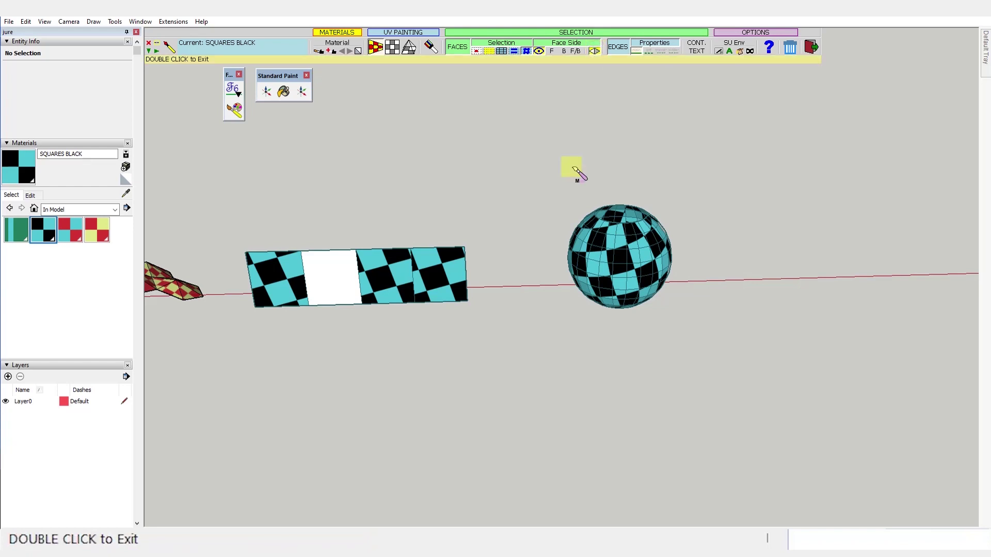
middle_click_drag(618, 165, 633, 166)
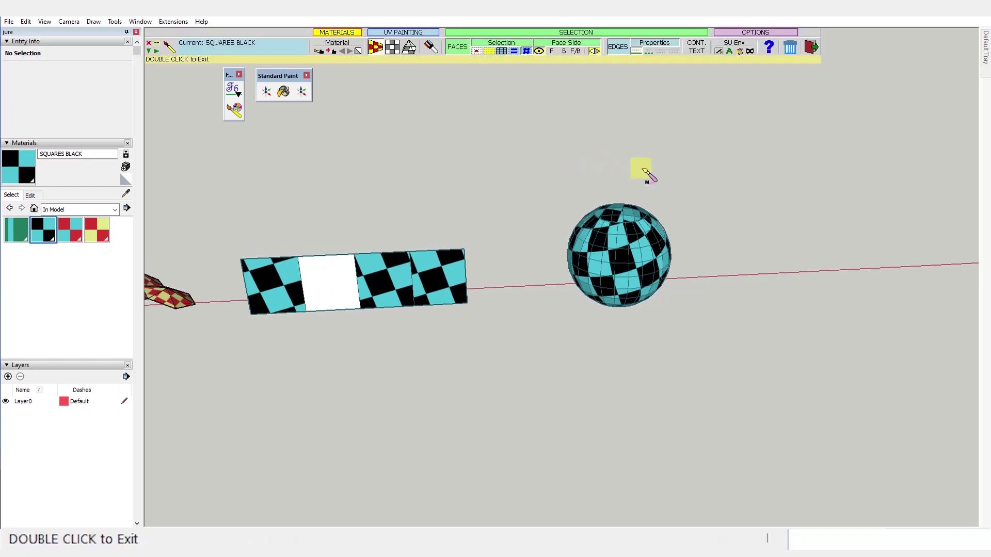
scroll(624, 261, "down", 3)
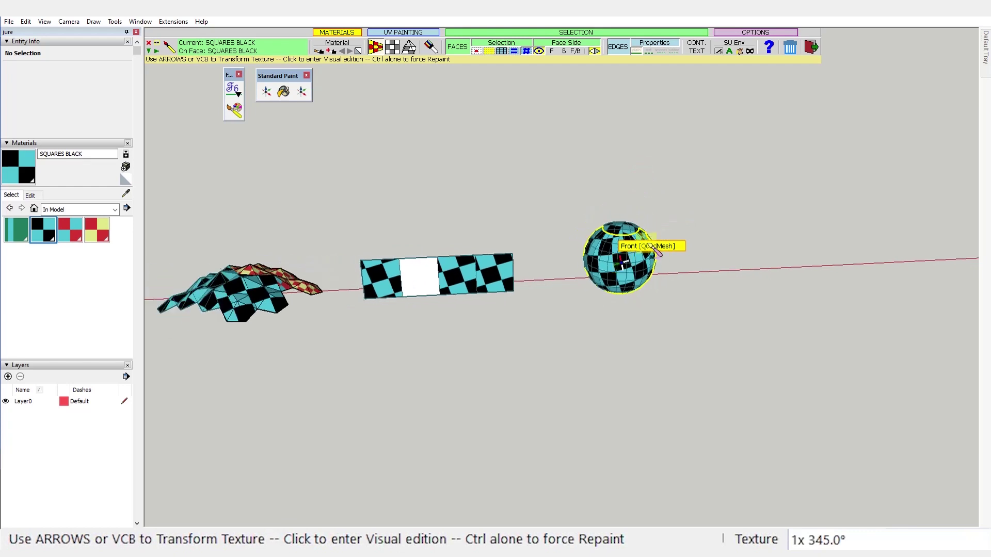
key("space")
Step: Set ThruPaint to launch automatically in place of the native paint tool and test it by starting Paint Bucket
scroll(705, 206, "up", 2)
middle_click_drag(707, 204, 662, 231)
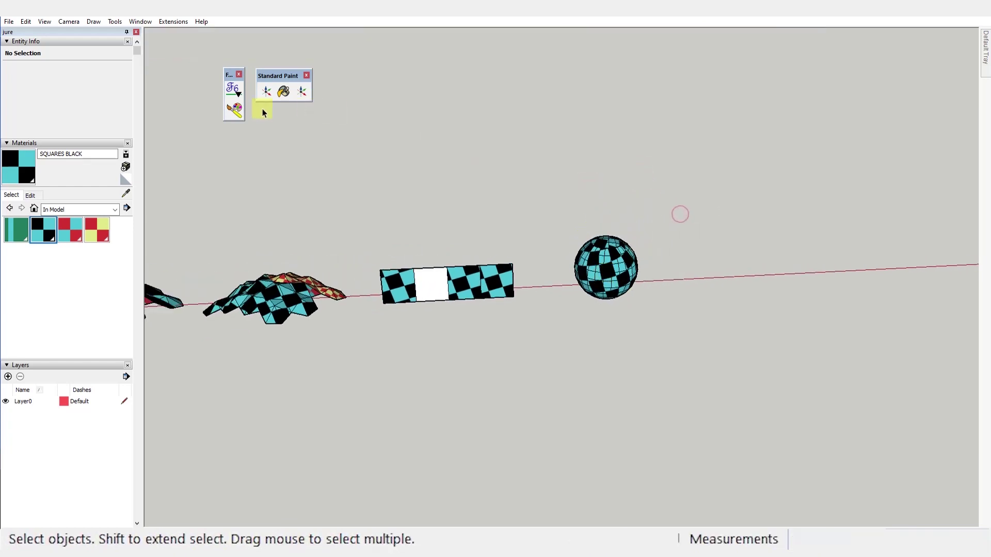
left_click(236, 111)
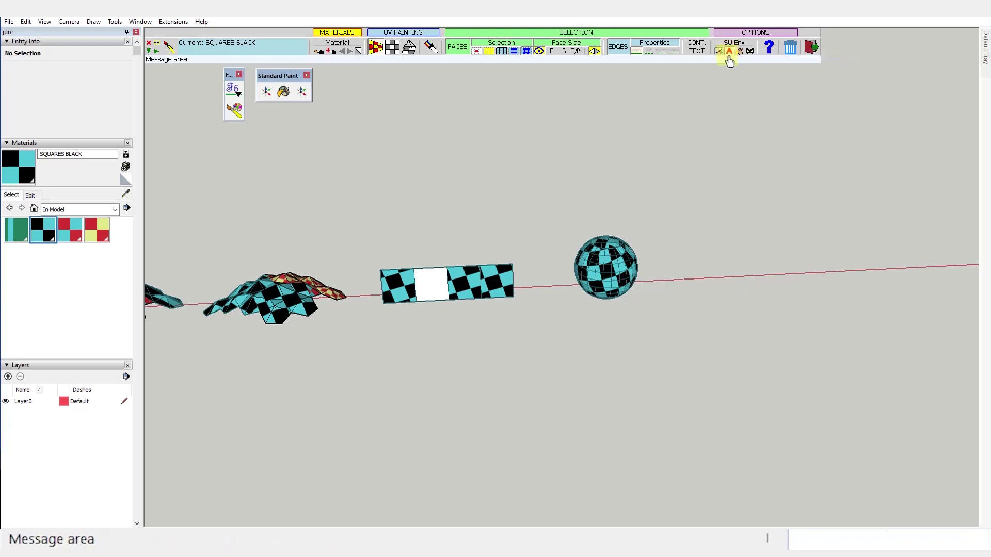
double_click(696, 139)
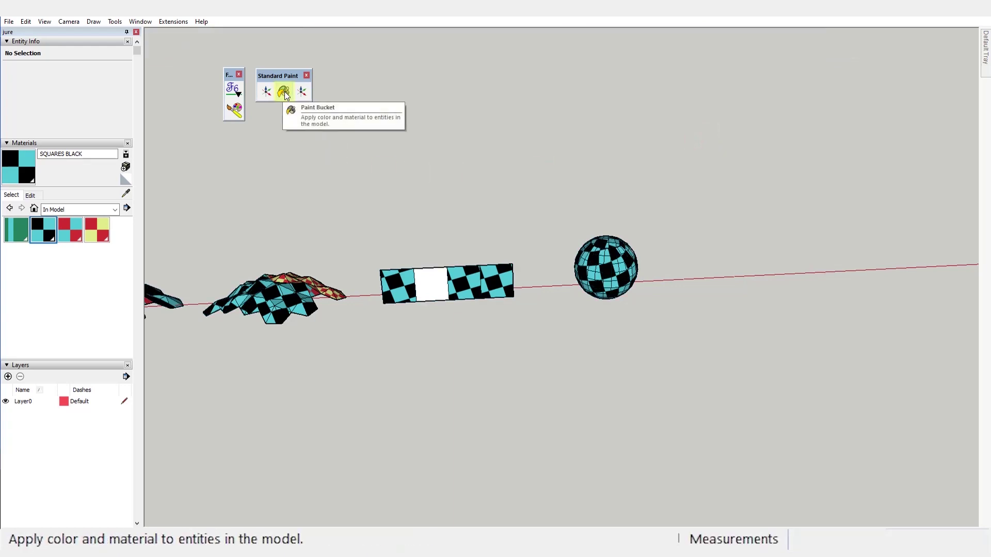
left_click(284, 92)
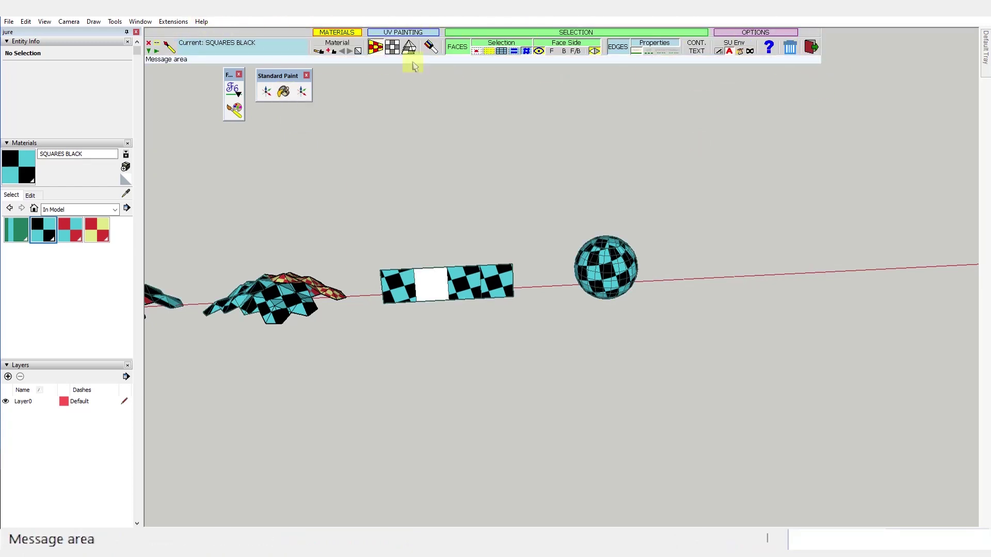
Step: Switch from ThruPaint to the native Paint Bucket and paint the four-panel strip with SQUARES BLACK
left_click(740, 53)
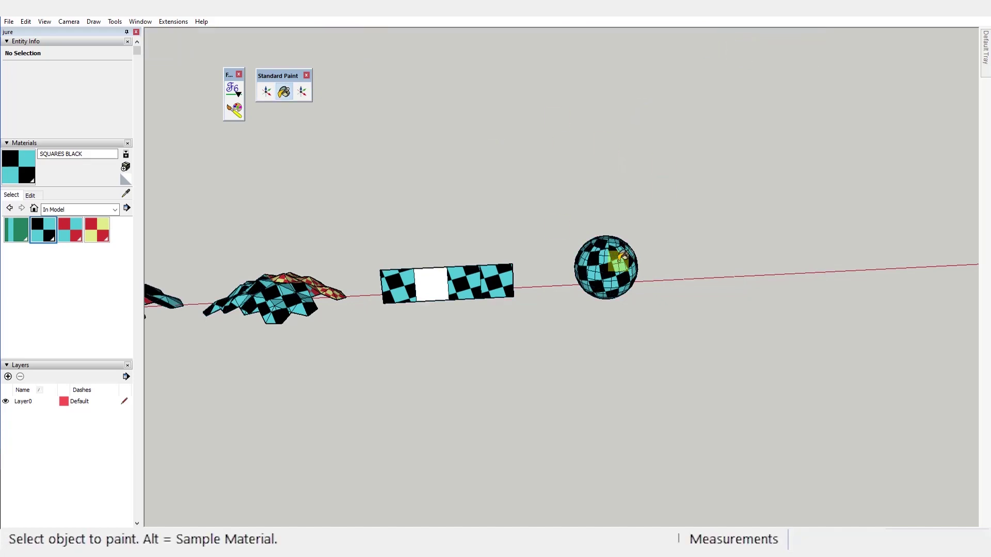
scroll(619, 258, "up", 5)
left_click(254, 304)
scroll(485, 283, "down", 6)
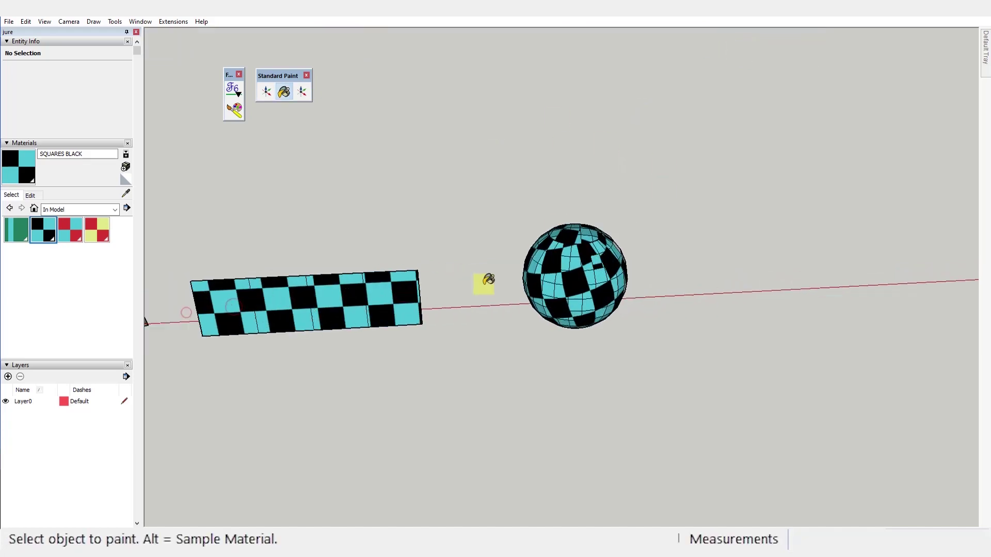
Step: Select the whole curved green surface near the model origin
scroll(248, 289, "up", 2)
middle_click_drag(263, 294, 339, 520)
scroll(351, 273, "up", 4)
middle_click_drag(361, 289, 455, 335)
scroll(559, 239, "down", 8)
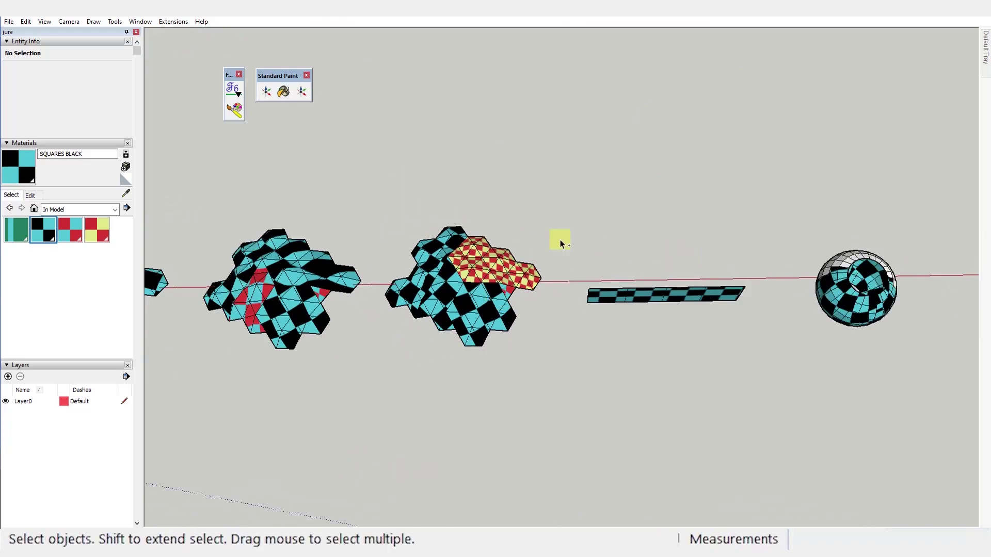
middle_click_drag(704, 261, 693, 70)
scroll(413, 412, "up", 8)
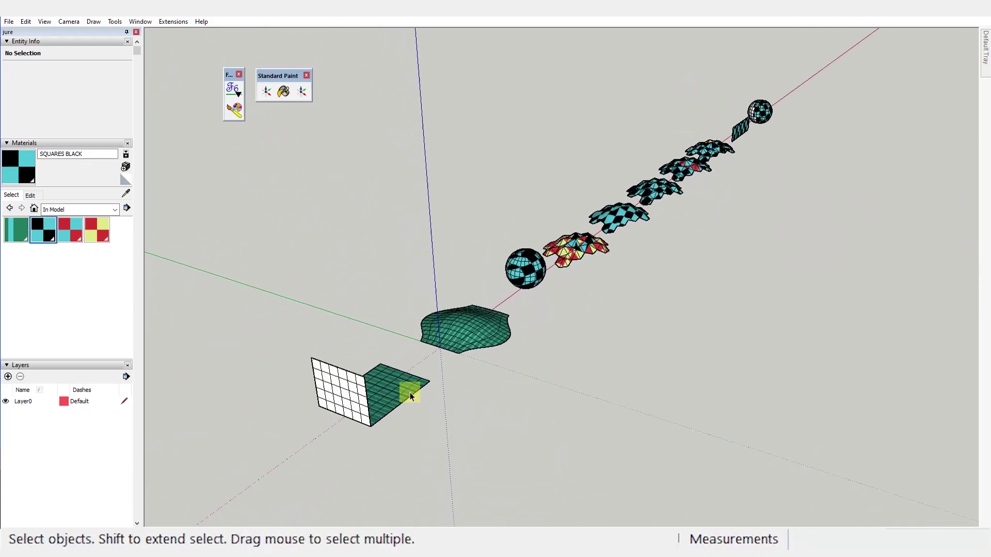
middle_click_drag(535, 317, 367, 351)
scroll(368, 350, "up", 3)
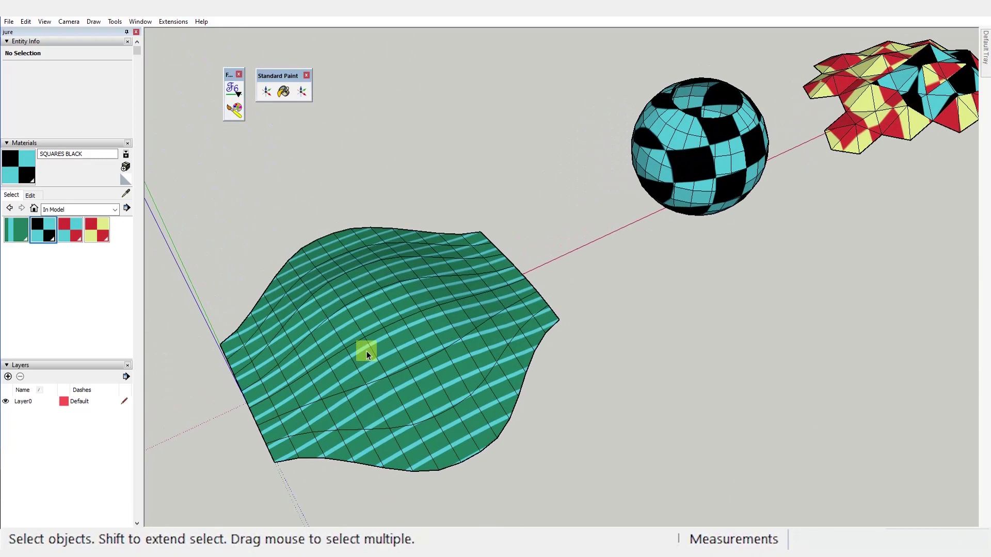
triple_click(392, 342)
Step: Paint the selected curved surface with SQUARES BLACK in Natural UV mode
left_click(240, 122)
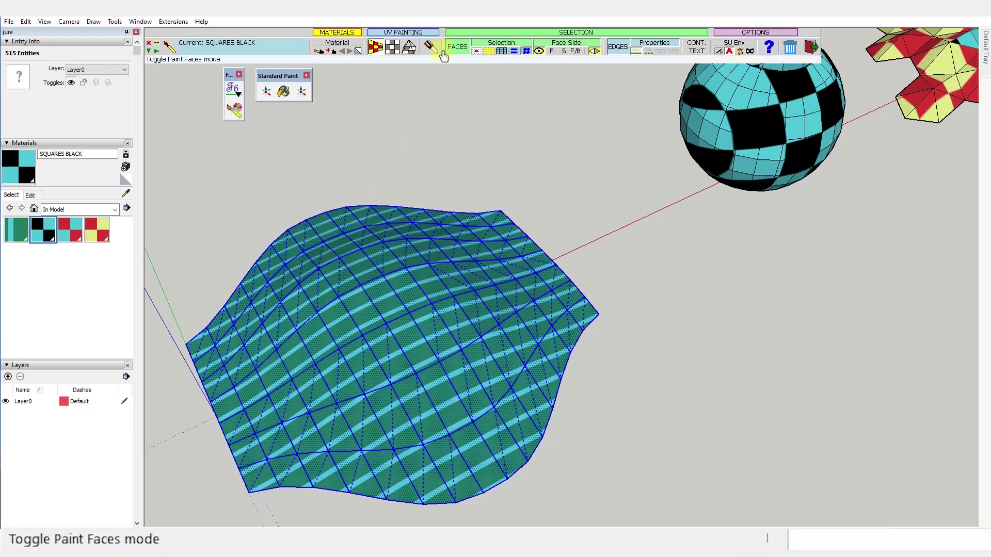
left_click(392, 51)
left_click(427, 332)
mouse_move(427, 331)
middle_mouse_down()
mouse_move(440, 471)
mouse_move(384, 335)
middle_mouse_up()
Step: Rotate the curved surface's texture to 30° at 1x scale in visual editing
left_click(384, 334)
left_click_drag(330, 279, 351, 272)
left_click_drag(313, 374, 304, 333)
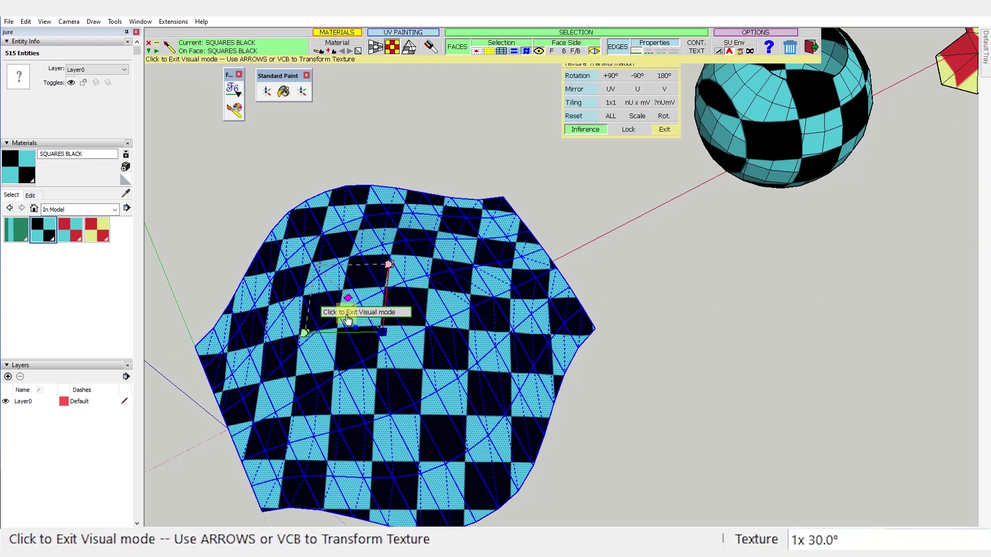
left_click(344, 299)
left_click(345, 302)
Step: Enlarge the curved surface's texture to about 2.23x in visual editing
mouse_move(320, 281)
left_mouse_down()
mouse_move(297, 257)
mouse_move(310, 266)
left_mouse_up()
scroll(462, 307, "down", 2)
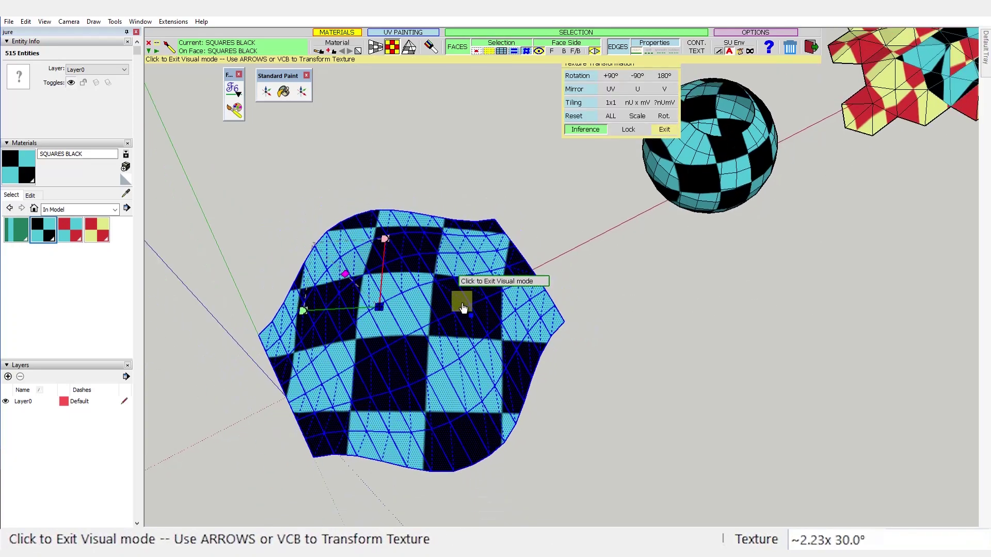
middle_click_drag(463, 308, 458, 425)
left_click_drag(368, 303, 442, 366)
middle_click_drag(443, 366, 768, 215)
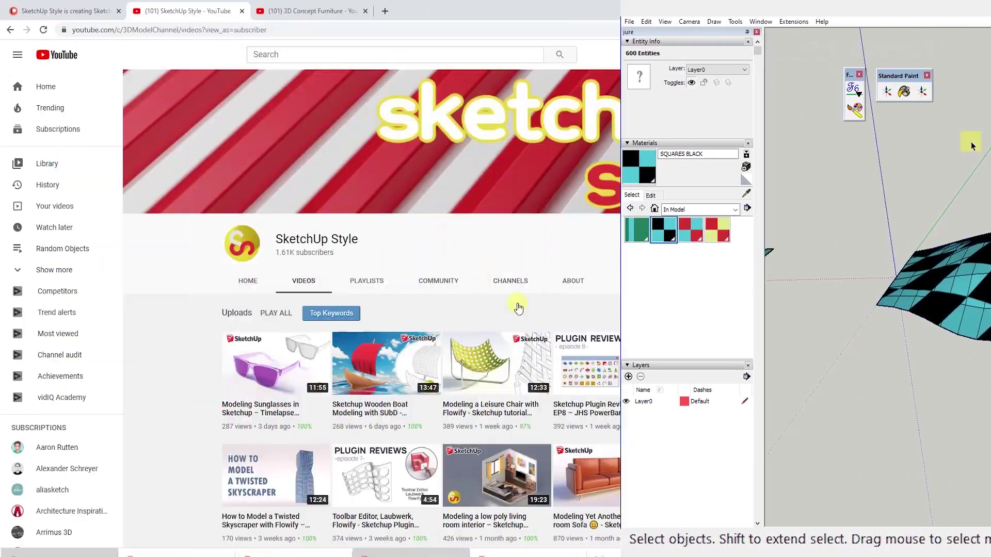
Step: Switch to the browser and look through the SketchUp Style channel's uploads and the World's Greatest Architecture playlist
scroll(518, 308, "down", 10)
scroll(518, 308, "down", 3)
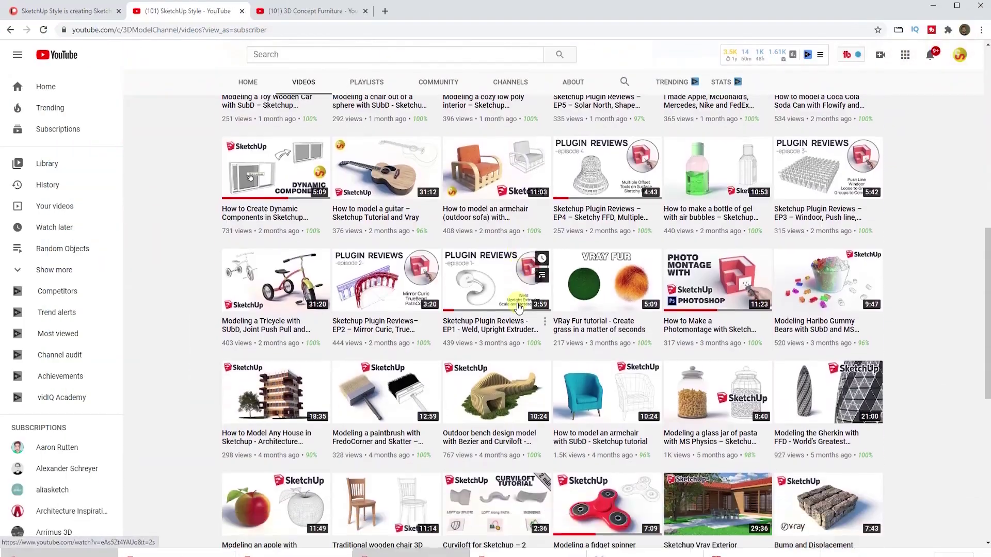
scroll(517, 303, "down", 2)
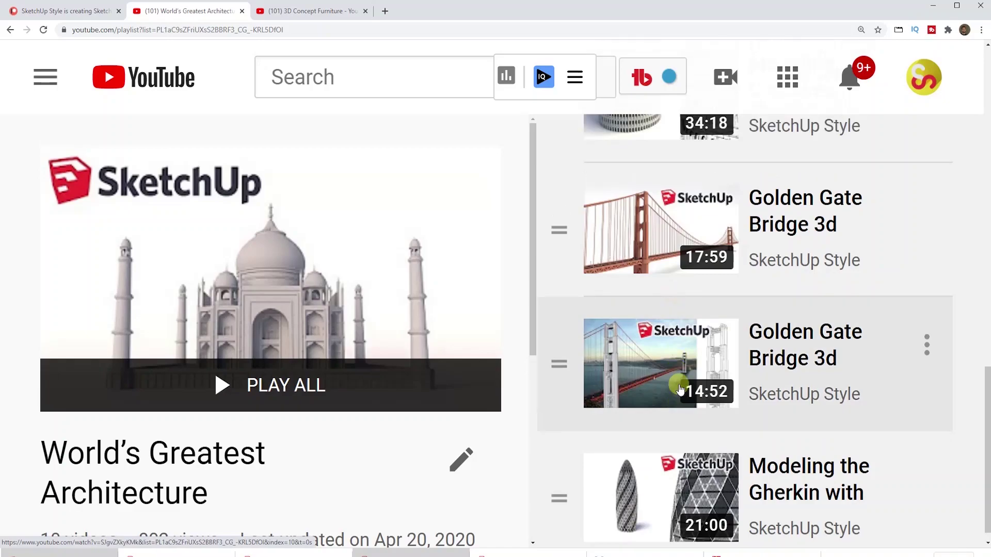
scroll(671, 371, "up", 15)
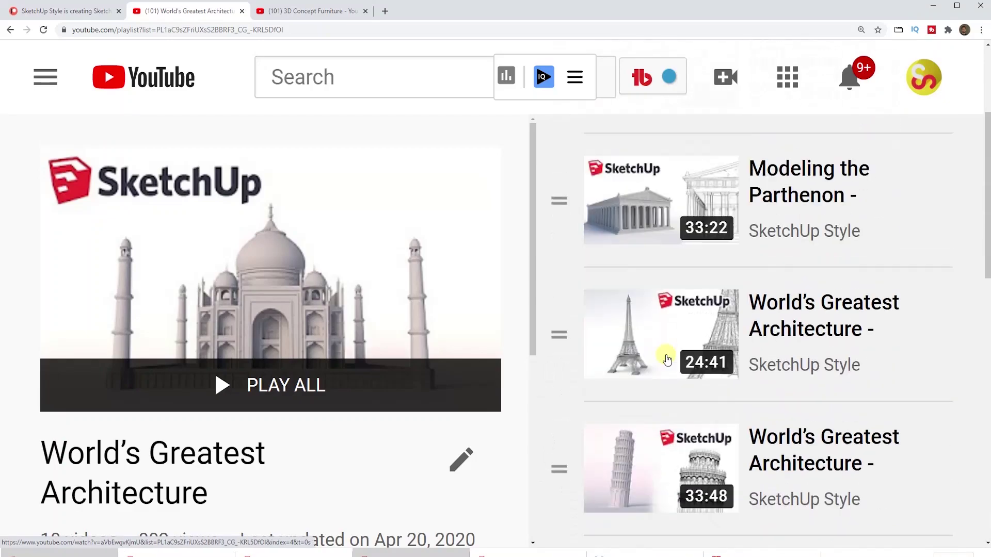
Step: Look through the videos in the 3D Concept Furniture playlist
left_click(314, 11)
scroll(697, 288, "down", 5)
scroll(697, 288, "down", 15)
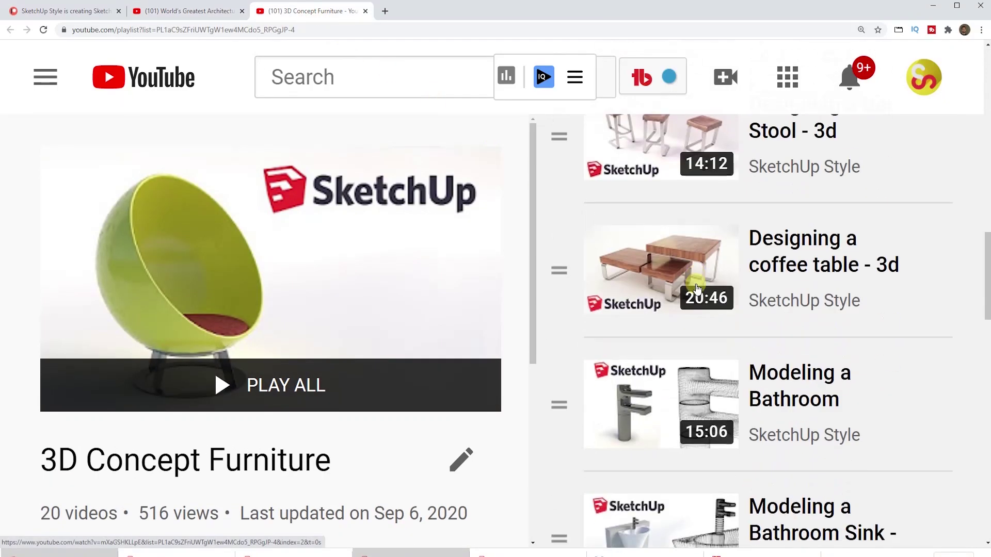
scroll(696, 288, "down", 4)
scroll(697, 288, "up", 15)
scroll(697, 288, "up", 5)
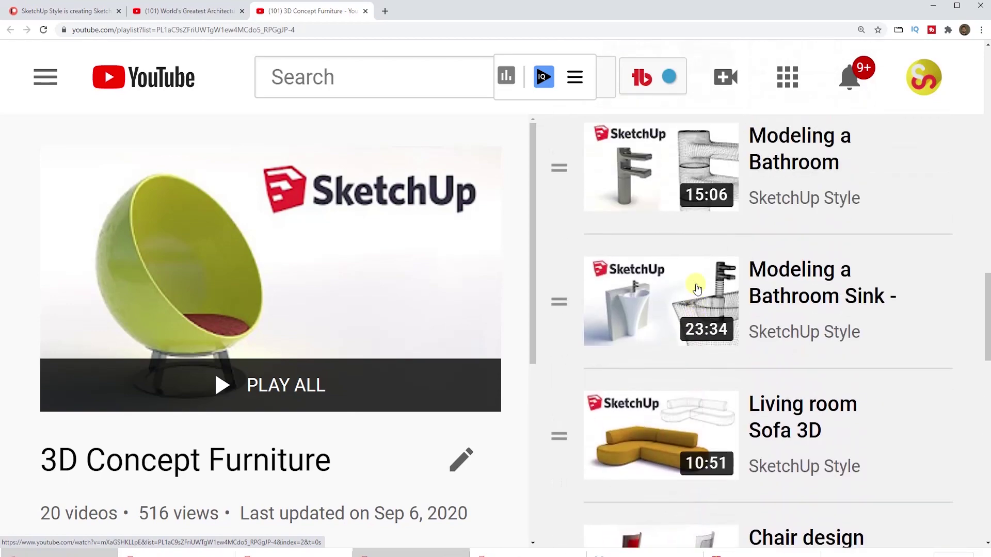
Step: View the SketchUp Style Patreon membership tiers and browse the channel's uploaded videos again
key("ctrl+1")
scroll(380, 283, "down", 3)
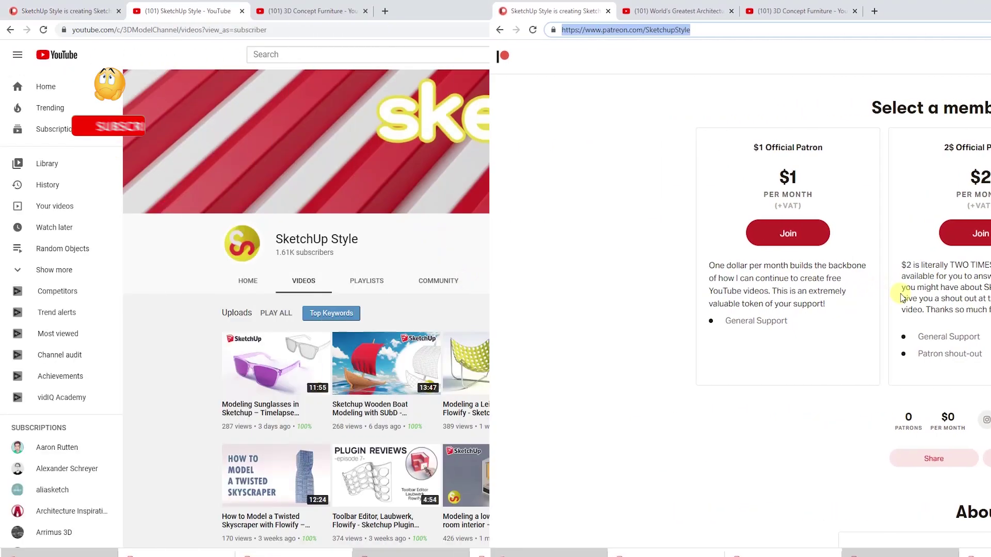
scroll(518, 308, "down", 10)
scroll(518, 308, "down", 5)
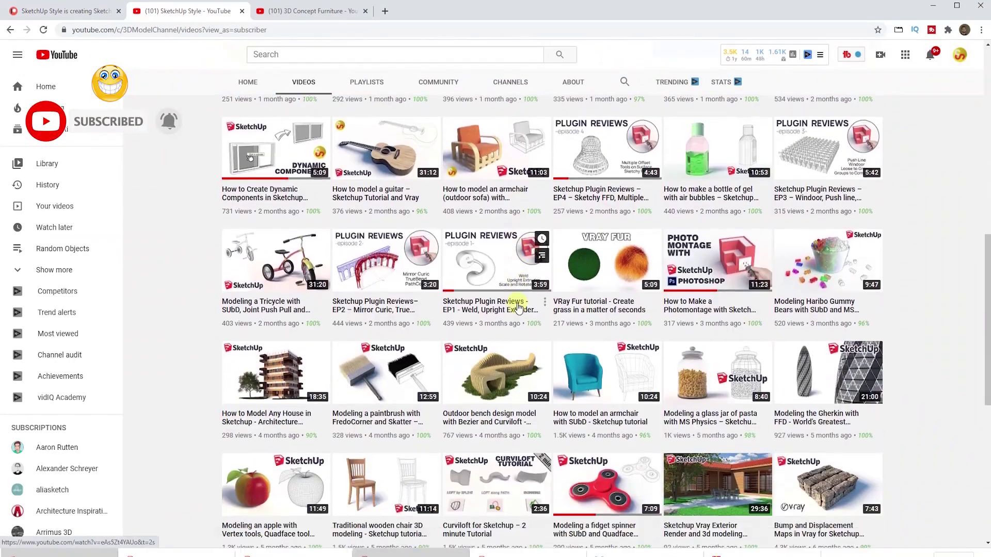